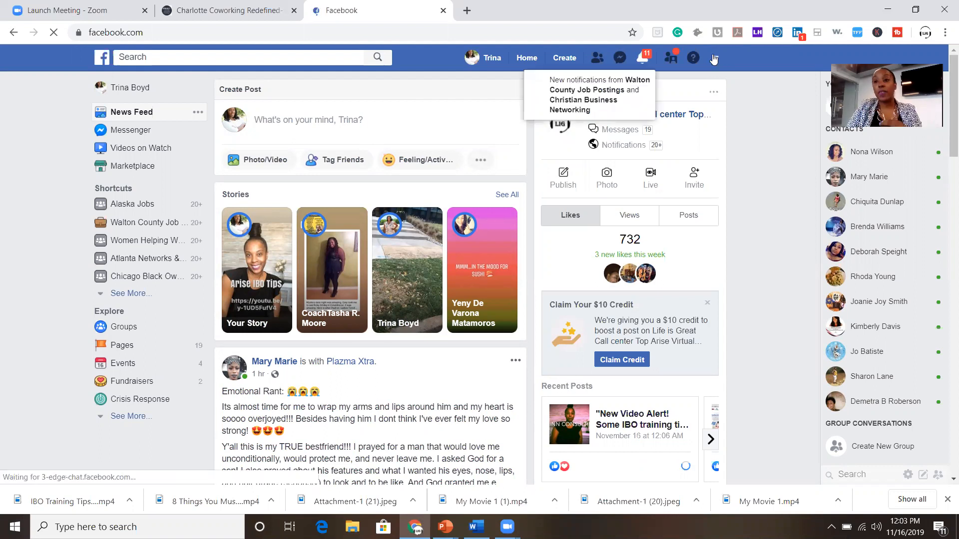
Open the account menu from the dropdown arrow at the right of the top bar.
{"action": "left_click", "coordinate": [713, 59]}
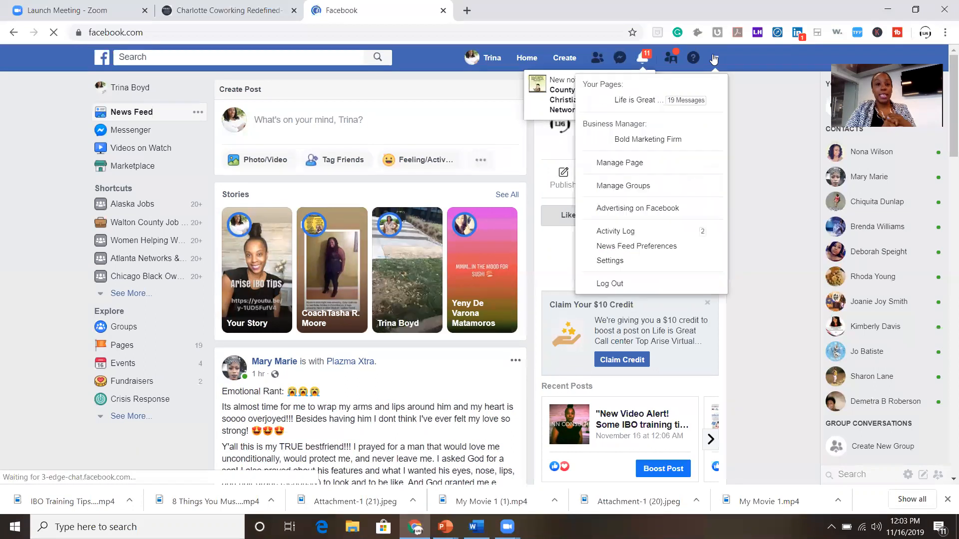
Log out of the current account and sign back in with the saved credentials.
{"action": "left_click", "coordinate": [602, 285]}
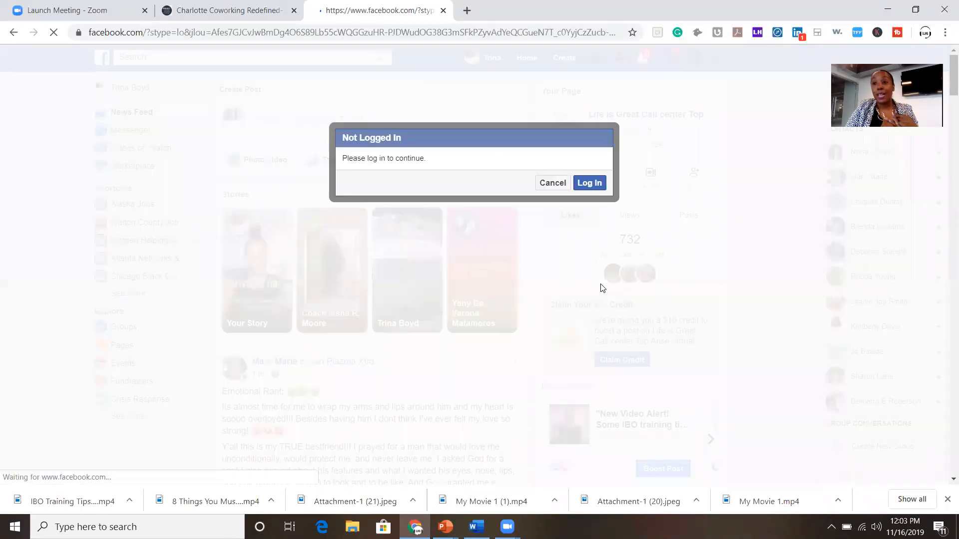
{"action": "left_click", "coordinate": [552, 184]}
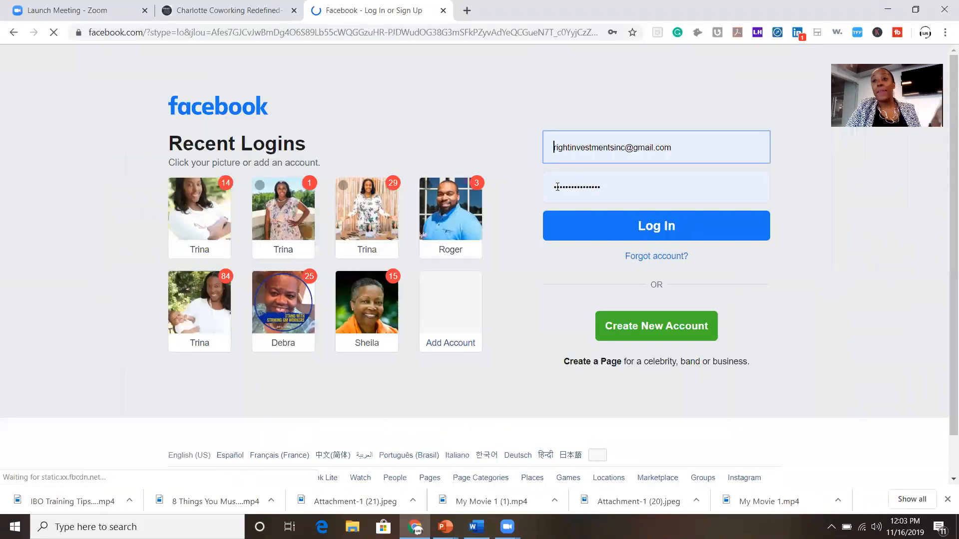
{"action": "left_click", "coordinate": [556, 187]}
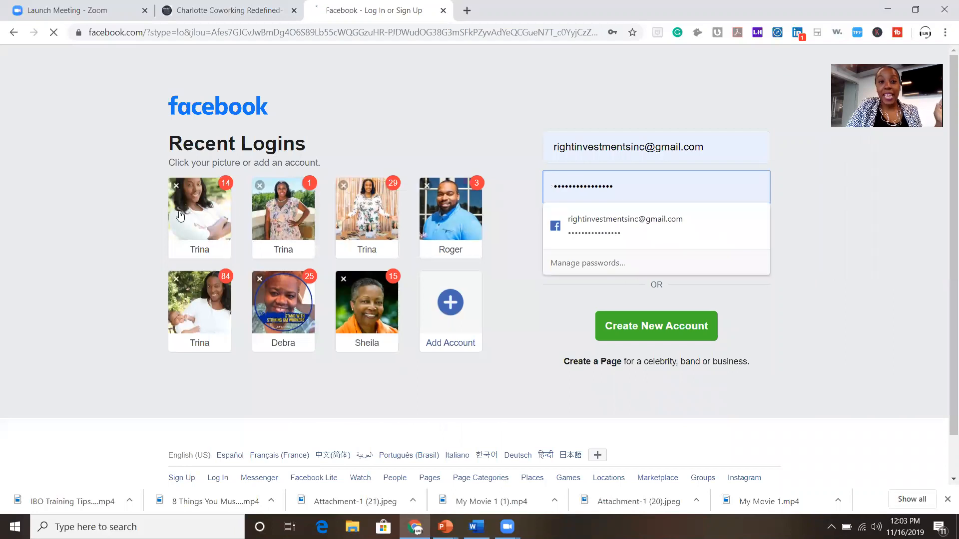
{"action": "left_click", "coordinate": [276, 220]}
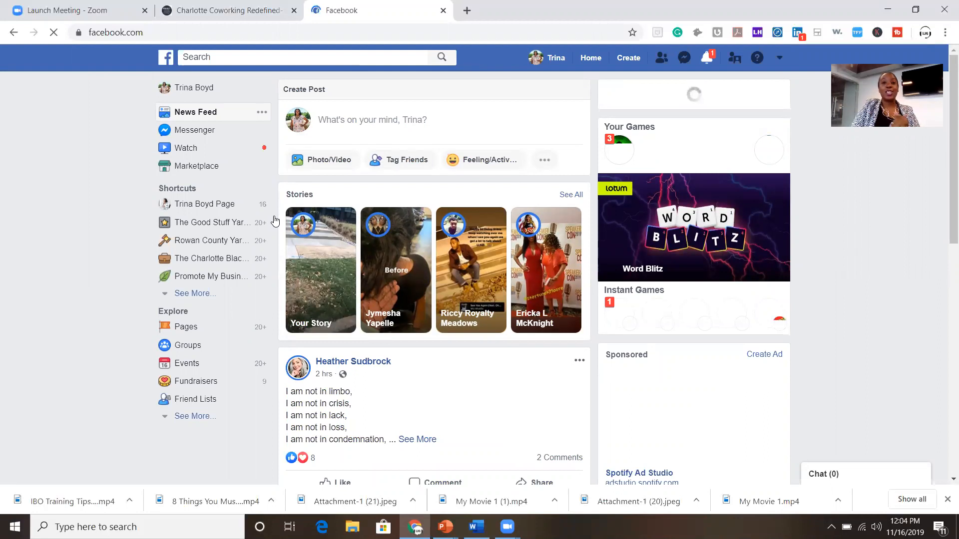
Search for 'women in power' and open the Women In Power, Inc page.
{"action": "left_click", "coordinate": [301, 56]}
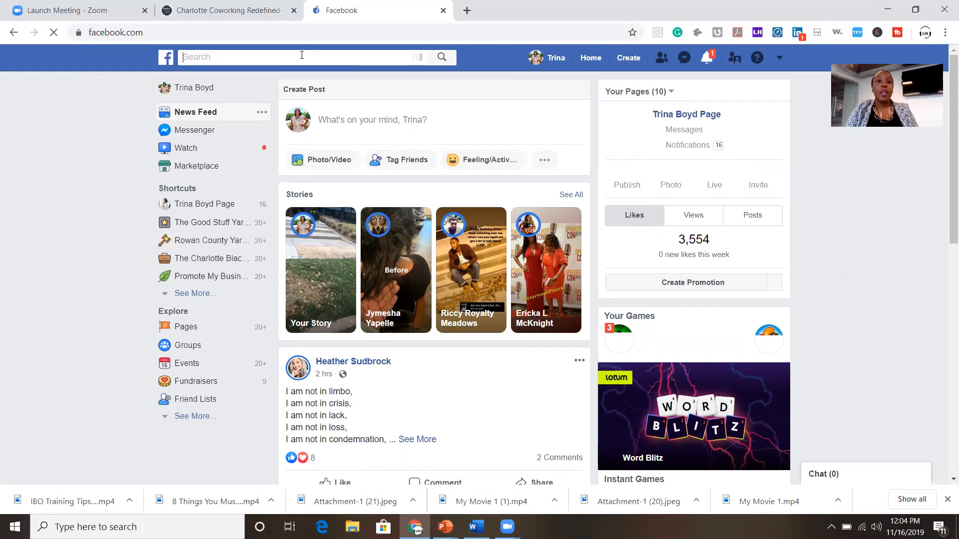
{"action": "type", "text": "women in power"}
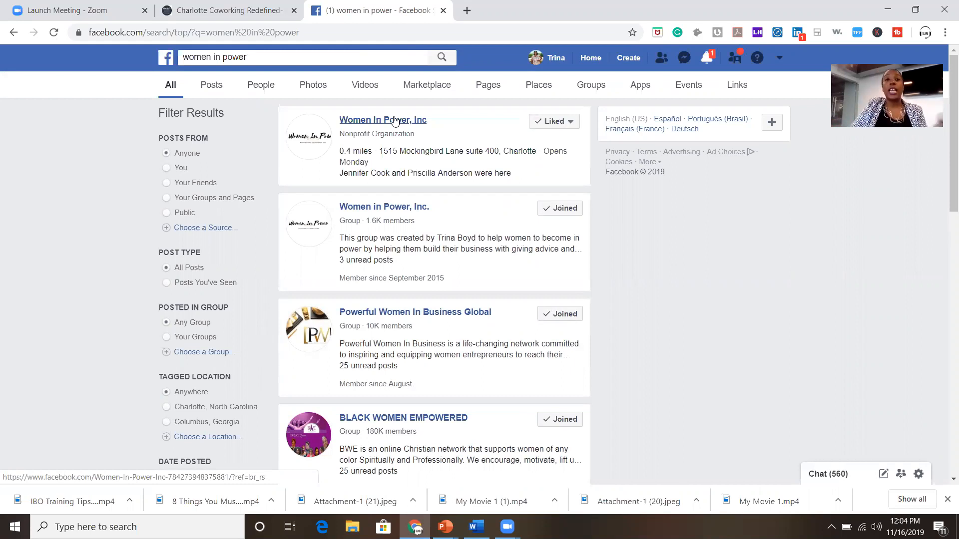
{"action": "left_click", "coordinate": [394, 121]}
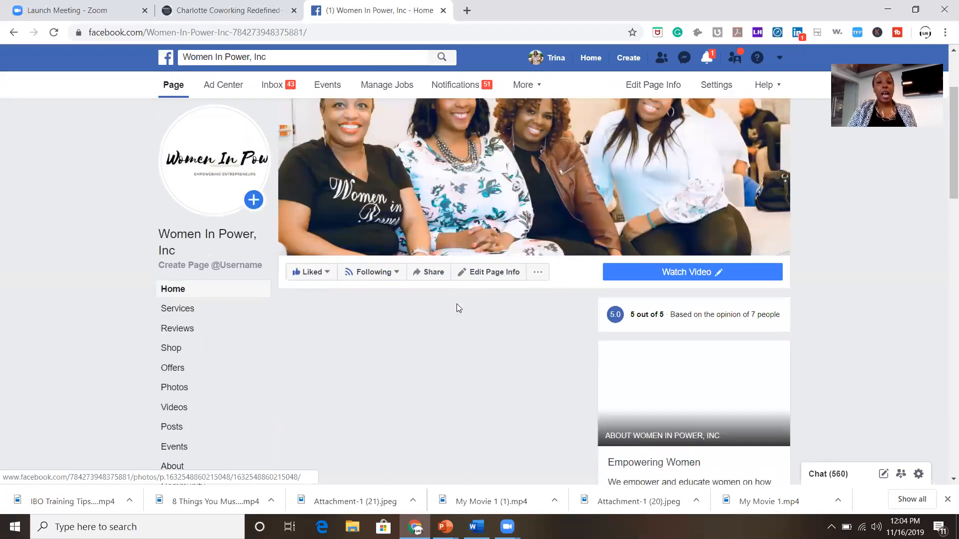
Show the Women In Power, Inc page's Events tab with its upcoming and past events.
{"action": "scroll", "coordinate": [457, 304], "scroll_direction": "down", "scroll_amount": 3}
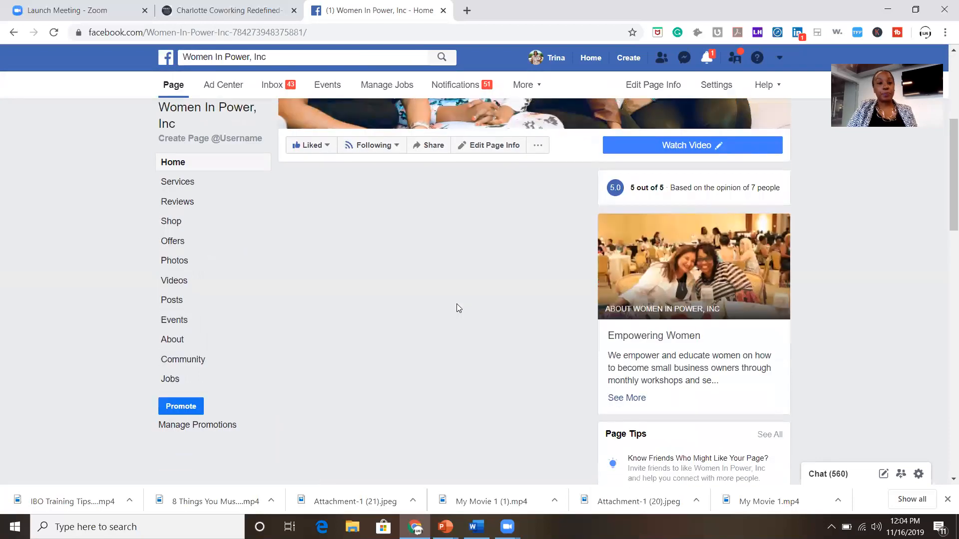
{"action": "scroll", "coordinate": [457, 307], "scroll_direction": "up", "scroll_amount": 2}
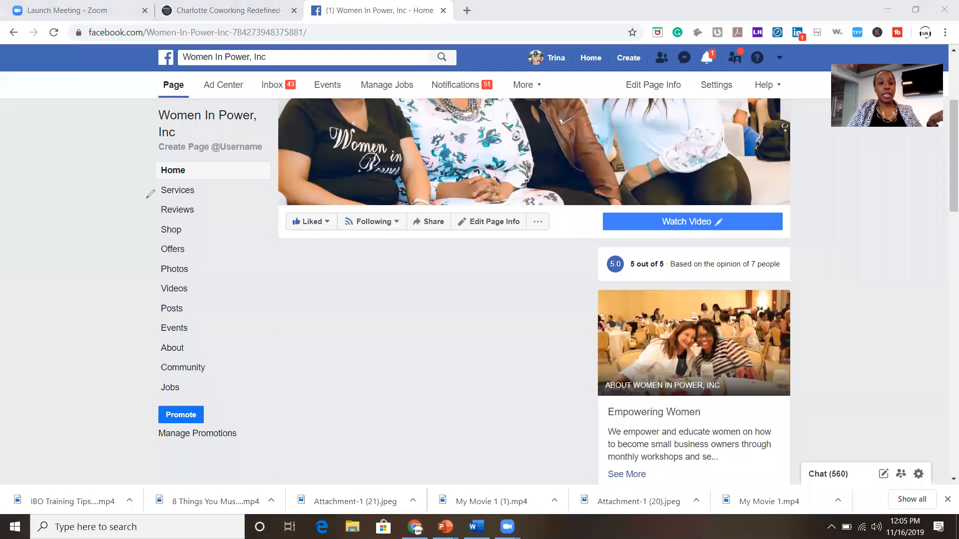
{"action": "left_click_drag", "start_coordinate": [206, 325], "coordinate": [185, 313]}
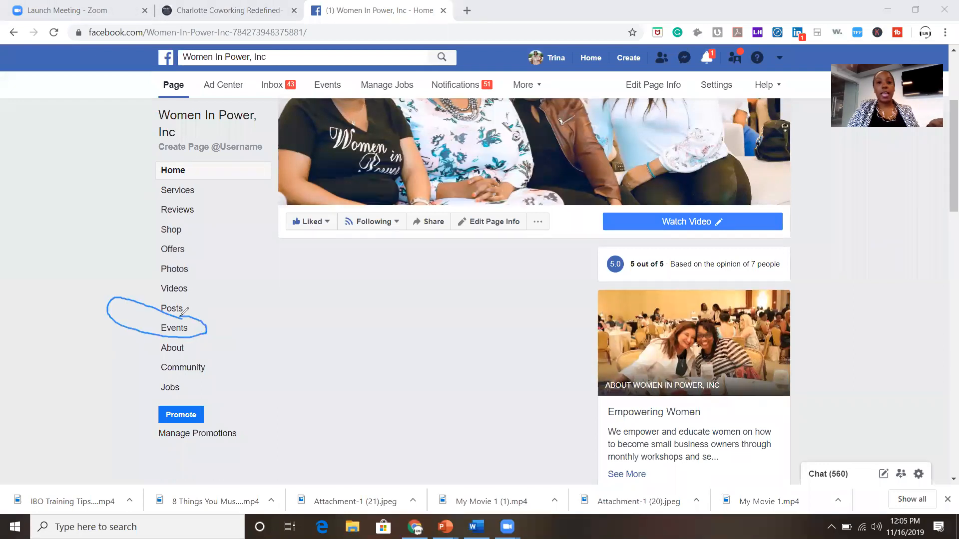
{"action": "left_click", "coordinate": [184, 335]}
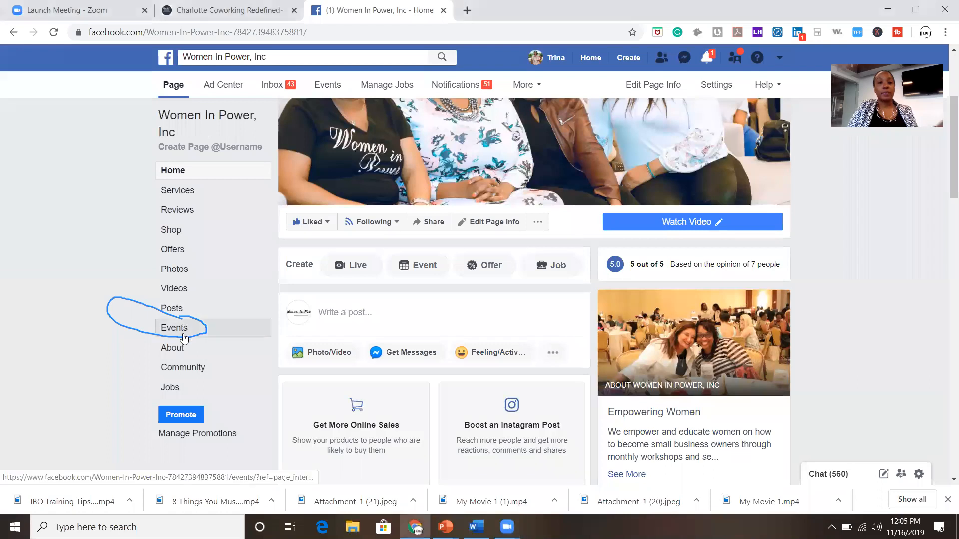
{"action": "left_click", "coordinate": [183, 335]}
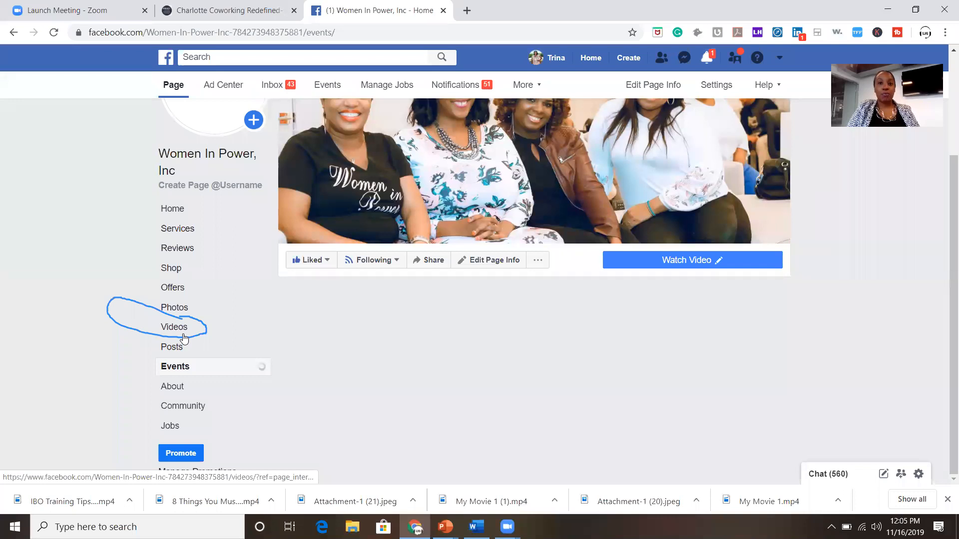
{"action": "mouse_move", "coordinate": [315, 271]}
{"action": "left_mouse_down"}
{"action": "mouse_move", "coordinate": [264, 284]}
{"action": "mouse_move", "coordinate": [313, 326]}
{"action": "mouse_move", "coordinate": [357, 315]}
{"action": "mouse_move", "coordinate": [355, 275]}
{"action": "mouse_move", "coordinate": [320, 256]}
{"action": "mouse_move", "coordinate": [313, 272]}
{"action": "left_mouse_up"}
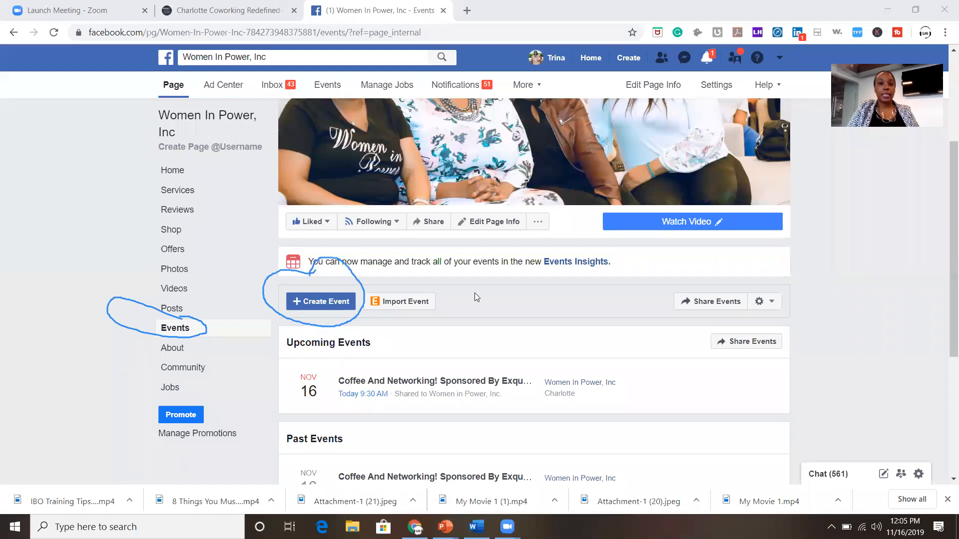
{"action": "left_click", "coordinate": [323, 309]}
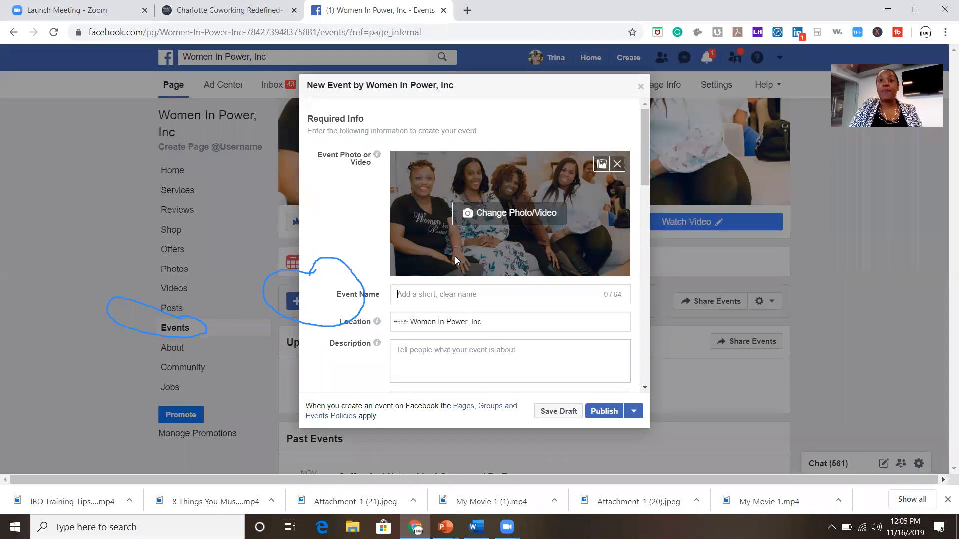
{"action": "left_click", "coordinate": [297, 263]}
{"action": "left_click", "coordinate": [290, 269]}
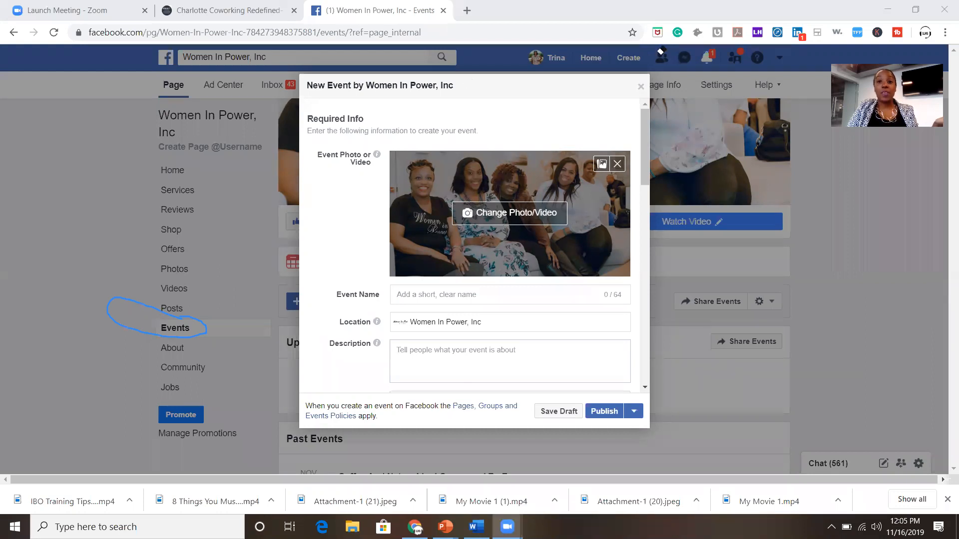
{"action": "left_click", "coordinate": [640, 86]}
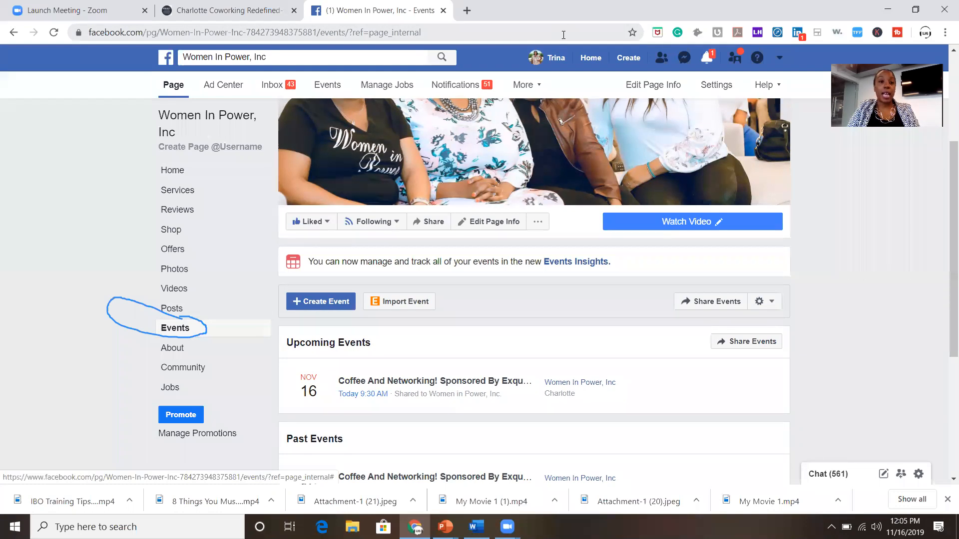
{"action": "left_click", "coordinate": [160, 309]}
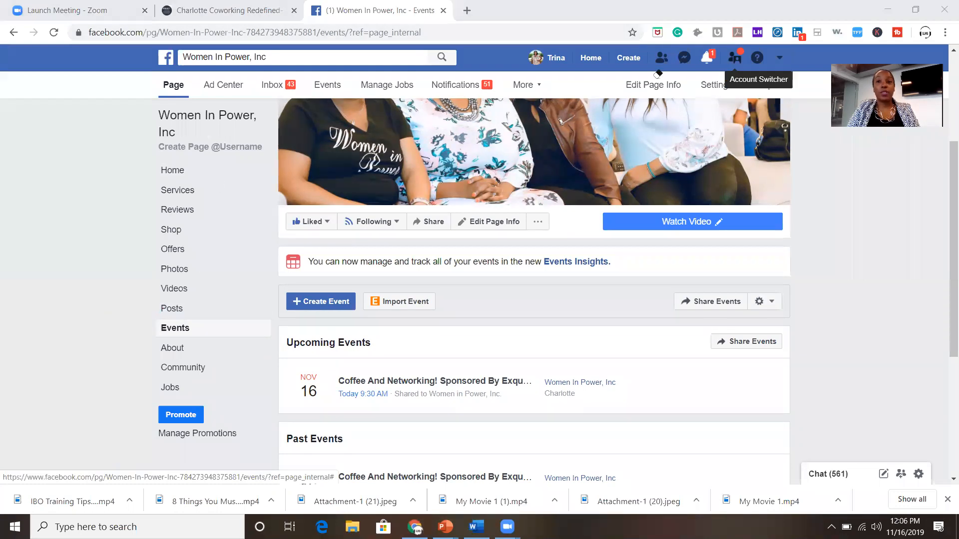
Return to the Women In Power, Inc page home and dismiss the content-unavailable notice.
{"action": "left_click", "coordinate": [179, 175]}
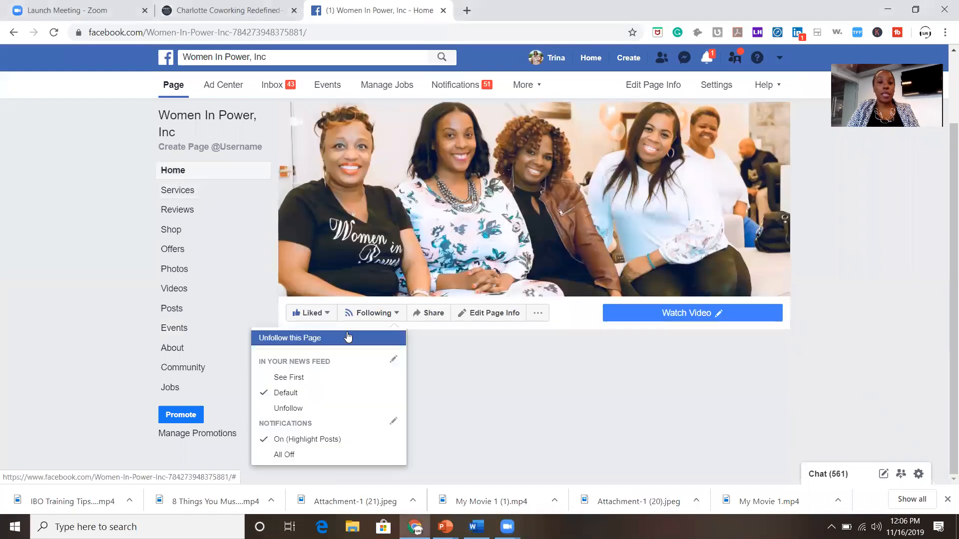
{"action": "scroll", "coordinate": [545, 343], "scroll_direction": "down", "scroll_amount": 2}
{"action": "scroll", "coordinate": [545, 343], "scroll_direction": "down", "scroll_amount": 15}
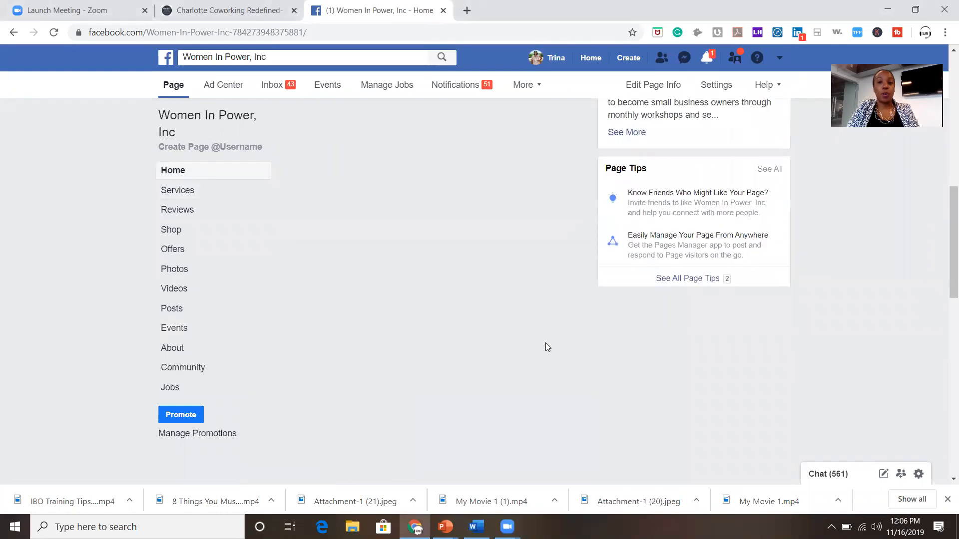
{"action": "scroll", "coordinate": [546, 343], "scroll_direction": "down", "scroll_amount": 7}
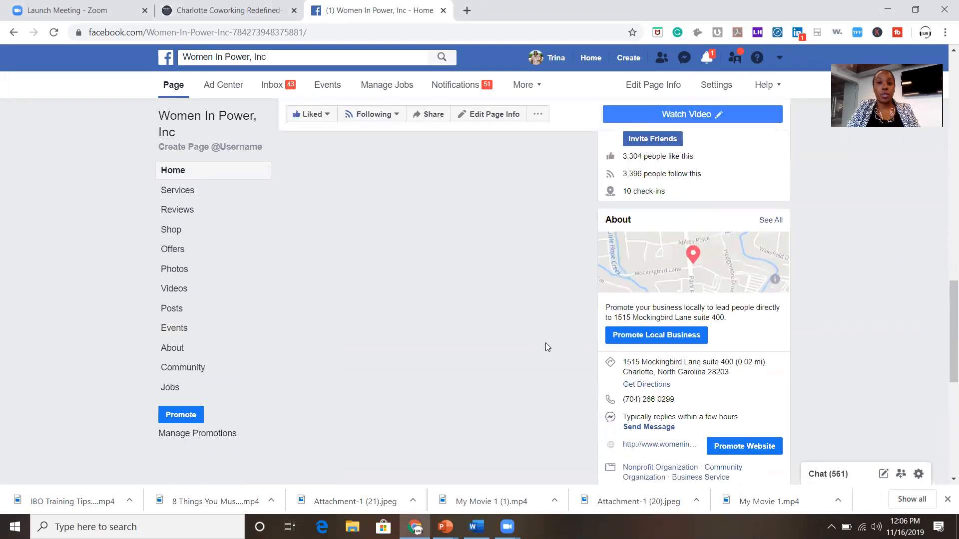
{"action": "scroll", "coordinate": [546, 343], "scroll_direction": "down", "scroll_amount": 1}
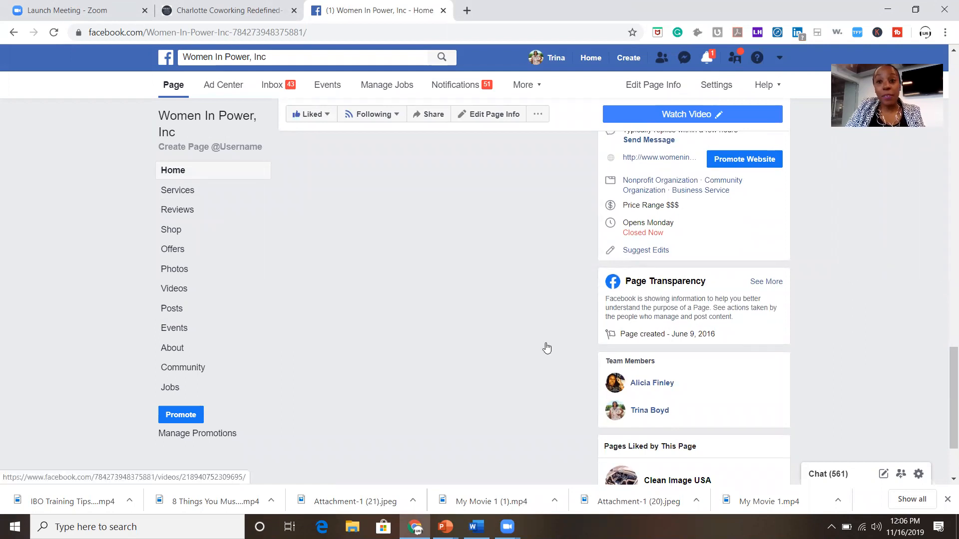
{"action": "scroll", "coordinate": [547, 348], "scroll_direction": "down", "scroll_amount": 7}
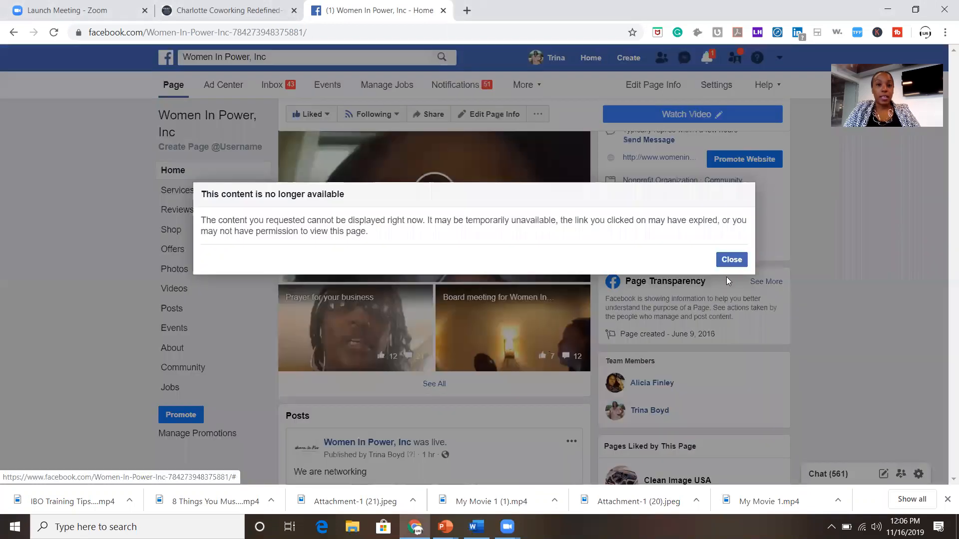
{"action": "left_click", "coordinate": [720, 260]}
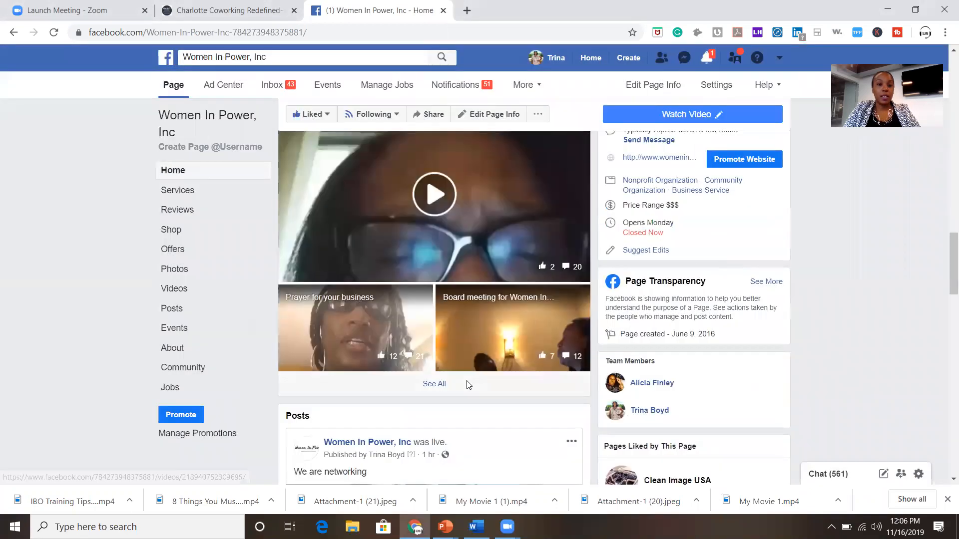
Scroll through the page feed to the team member's post and profile.
{"action": "scroll", "coordinate": [468, 385], "scroll_direction": "down", "scroll_amount": 10}
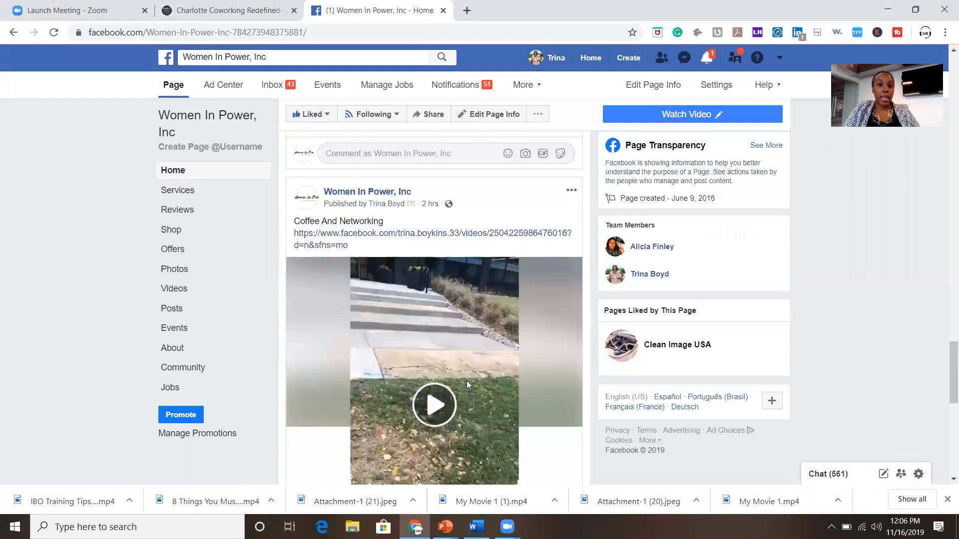
{"action": "scroll", "coordinate": [466, 381], "scroll_direction": "down", "scroll_amount": 10}
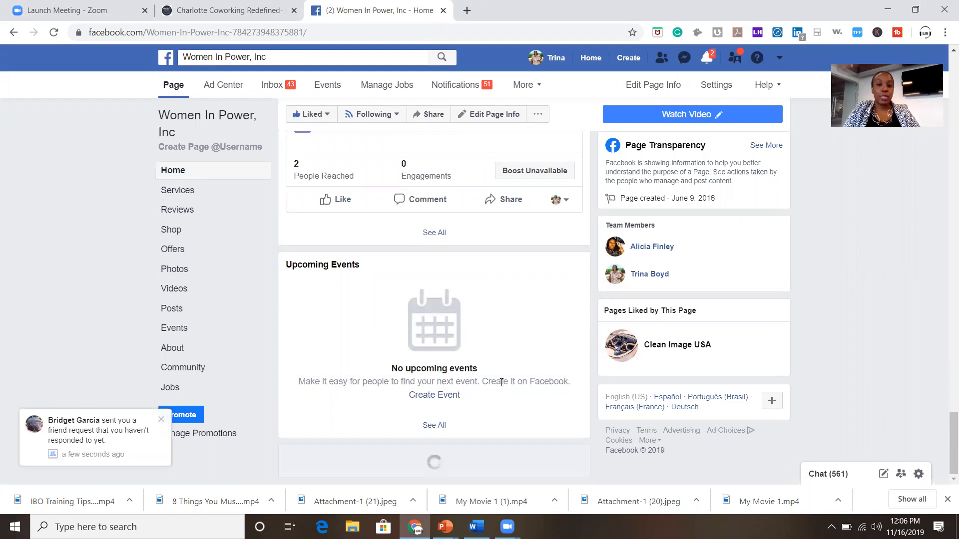
{"action": "scroll", "coordinate": [501, 382], "scroll_direction": "down", "scroll_amount": 15}
{"action": "scroll", "coordinate": [502, 386], "scroll_direction": "down", "scroll_amount": 1}
{"action": "scroll", "coordinate": [500, 389], "scroll_direction": "up", "scroll_amount": 1}
{"action": "scroll", "coordinate": [500, 393], "scroll_direction": "up", "scroll_amount": 1}
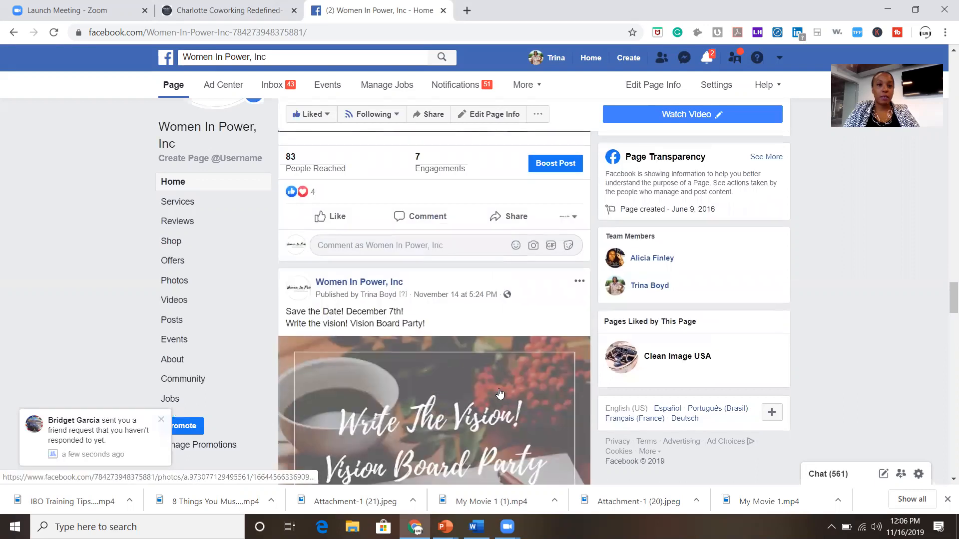
{"action": "scroll", "coordinate": [500, 394], "scroll_direction": "down", "scroll_amount": 12}
{"action": "scroll", "coordinate": [481, 325], "scroll_direction": "up", "scroll_amount": 7}
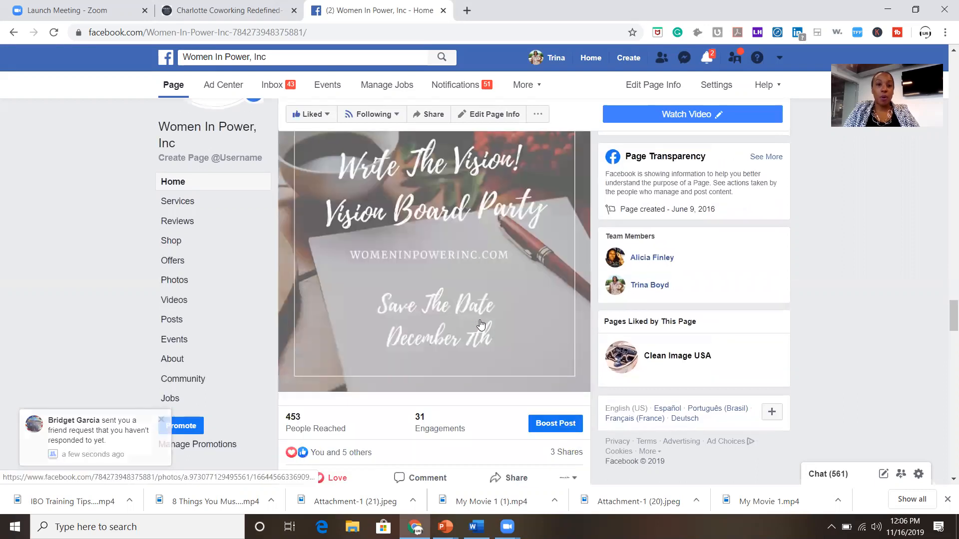
{"action": "scroll", "coordinate": [480, 325], "scroll_direction": "down", "scroll_amount": 6}
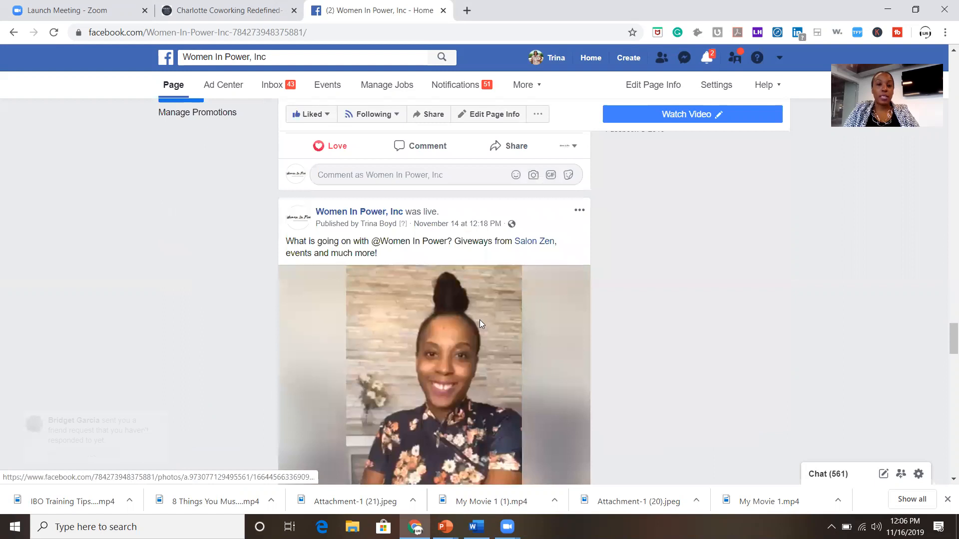
{"action": "scroll", "coordinate": [480, 324], "scroll_direction": "down", "scroll_amount": 10}
{"action": "scroll", "coordinate": [479, 323], "scroll_direction": "down", "scroll_amount": 9}
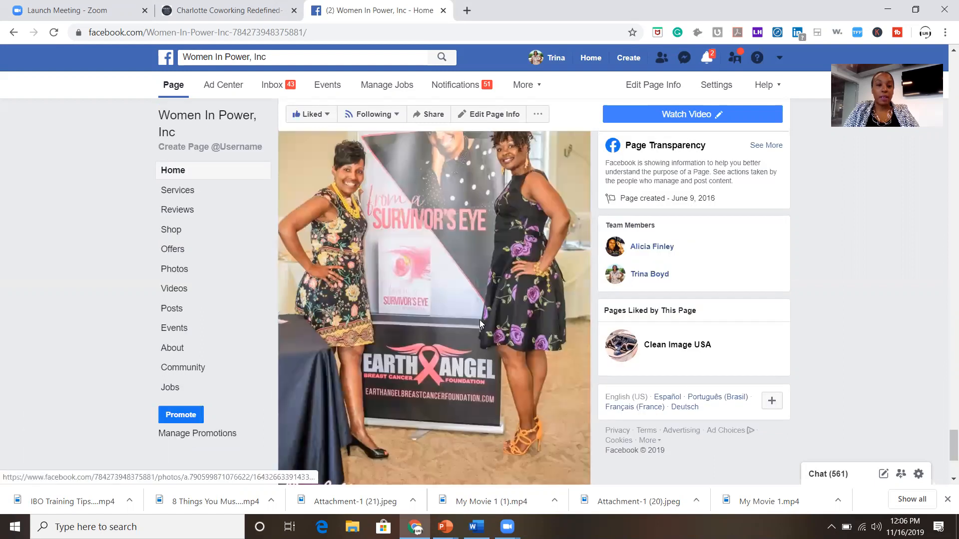
{"action": "scroll", "coordinate": [480, 324], "scroll_direction": "down", "scroll_amount": 4}
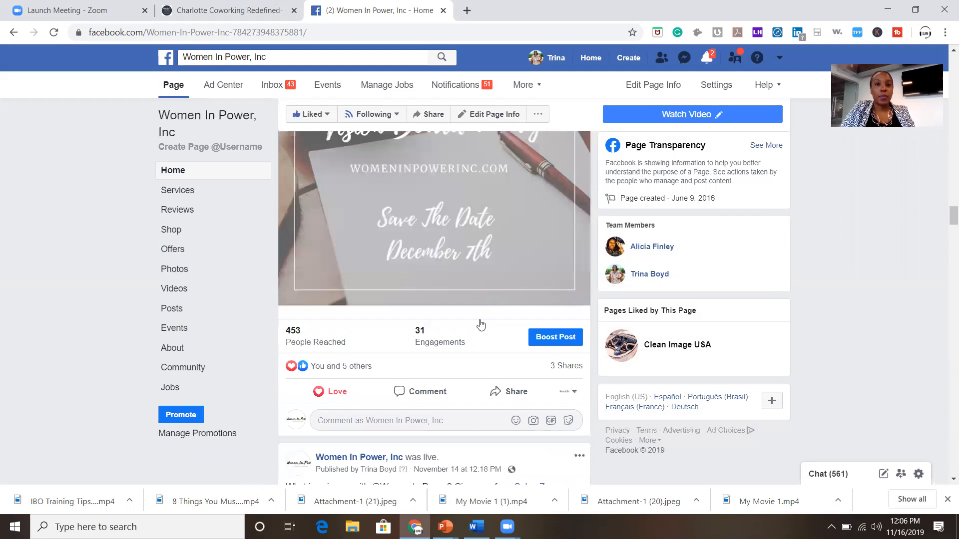
{"action": "scroll", "coordinate": [494, 254], "scroll_direction": "up", "scroll_amount": 3}
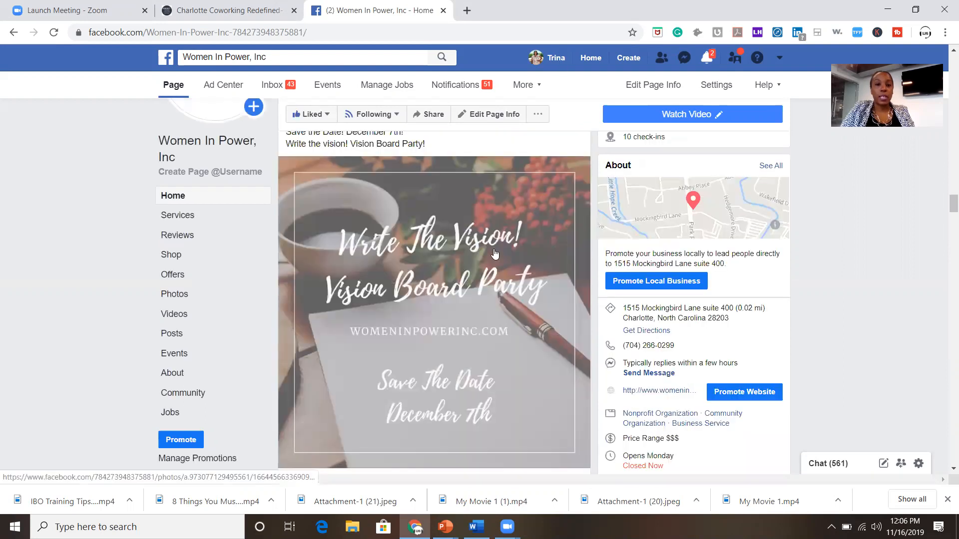
{"action": "scroll", "coordinate": [495, 254], "scroll_direction": "down", "scroll_amount": 5}
{"action": "scroll", "coordinate": [494, 252], "scroll_direction": "down", "scroll_amount": 5}
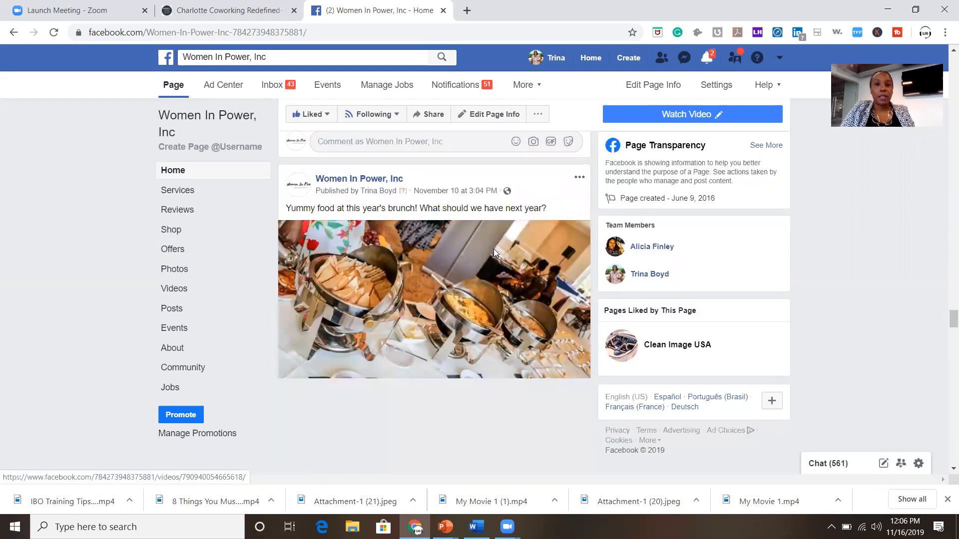
{"action": "scroll", "coordinate": [539, 65], "scroll_direction": "up", "scroll_amount": 3}
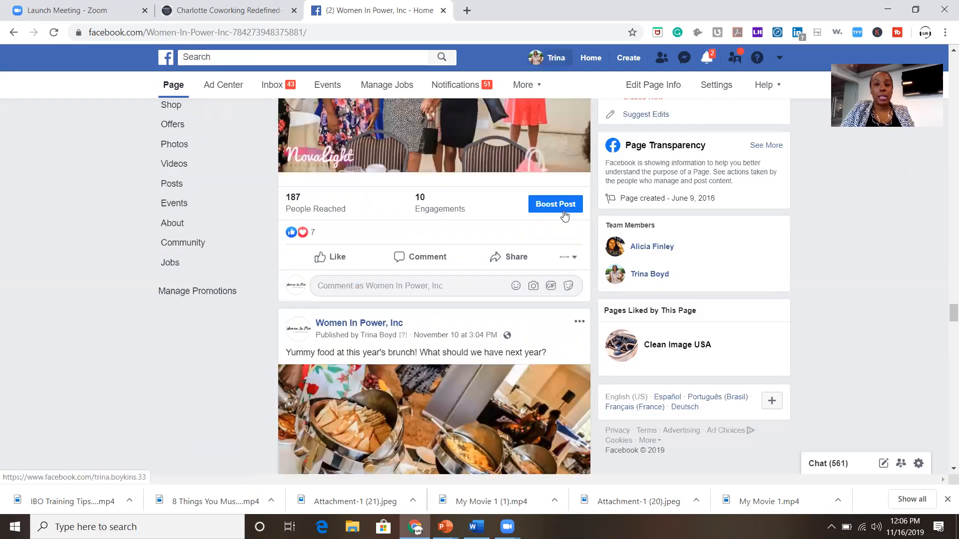
{"action": "scroll", "coordinate": [563, 211], "scroll_direction": "down", "scroll_amount": 6}
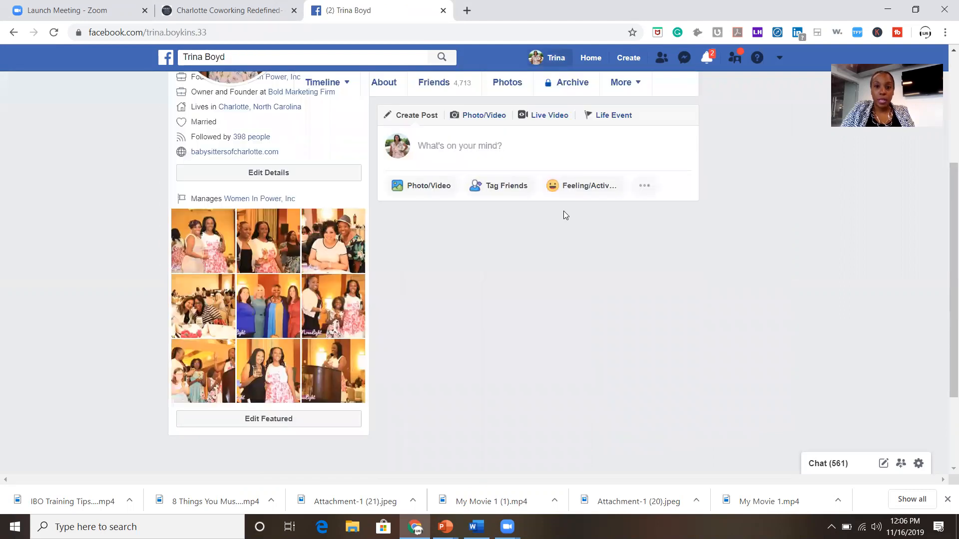
Scroll the profile timeline past the Vision Board Party post to the Coffee And Networking event.
{"action": "scroll", "coordinate": [564, 211], "scroll_direction": "up", "scroll_amount": 2}
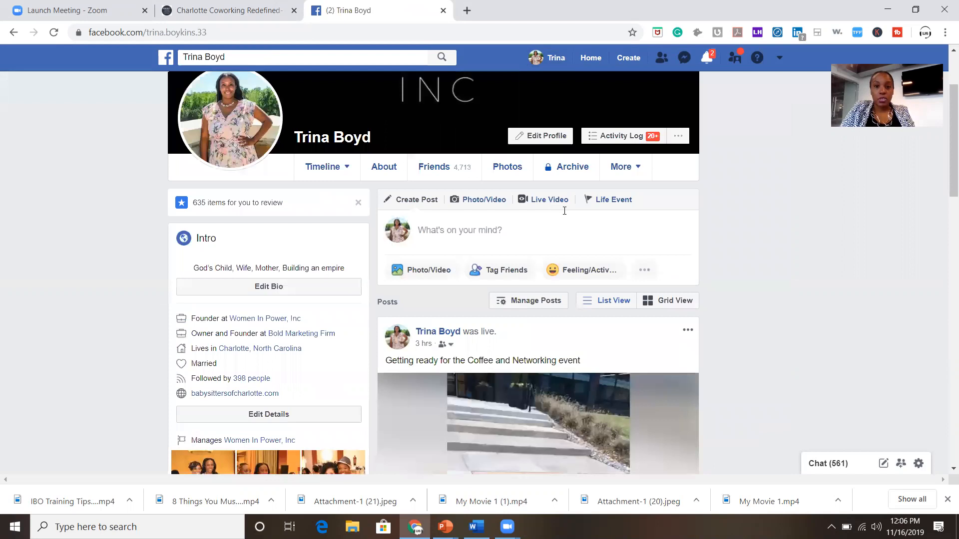
{"action": "scroll", "coordinate": [564, 212], "scroll_direction": "down", "scroll_amount": 10}
{"action": "scroll", "coordinate": [564, 216], "scroll_direction": "down", "scroll_amount": 1}
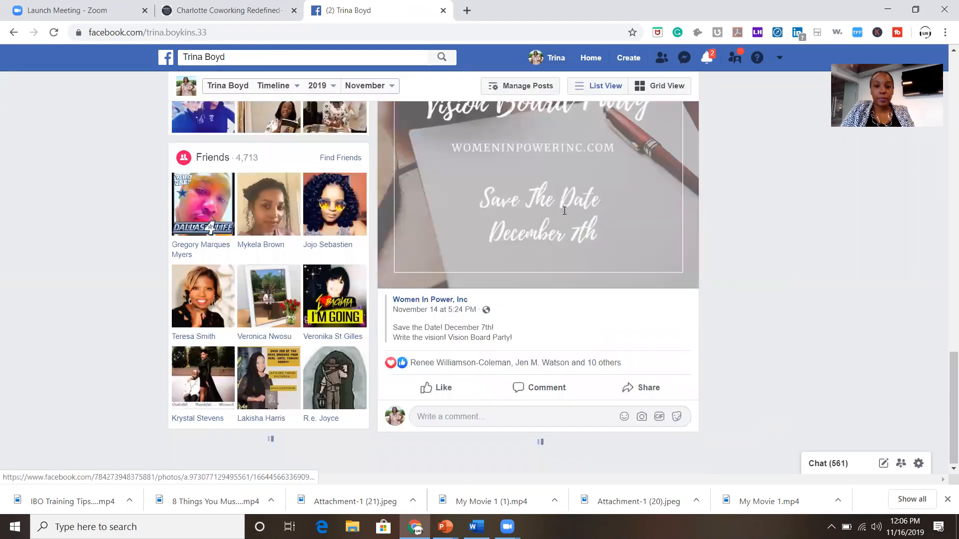
{"action": "scroll", "coordinate": [564, 215], "scroll_direction": "down", "scroll_amount": 4}
{"action": "scroll", "coordinate": [564, 216], "scroll_direction": "down", "scroll_amount": 3}
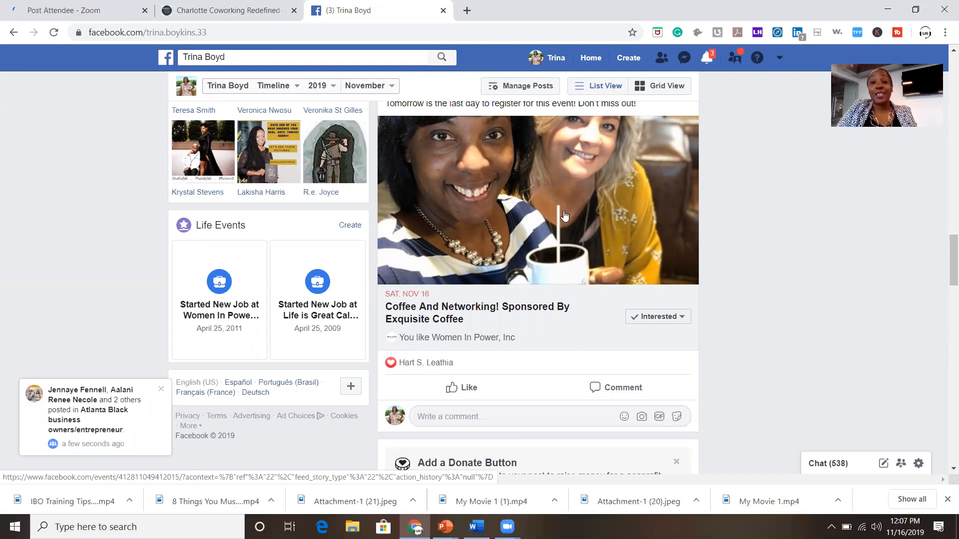
{"action": "left_click", "coordinate": [404, 60]}
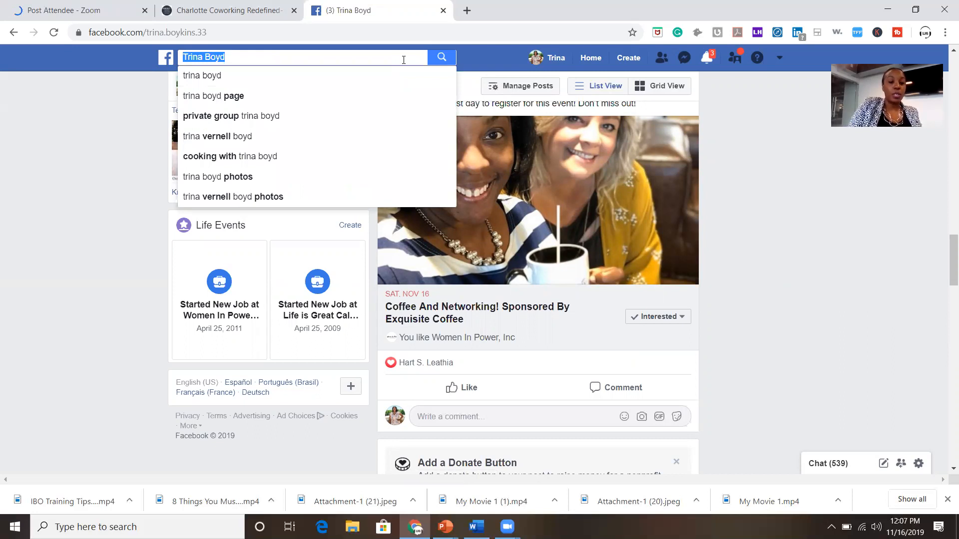
Search 'women', pick the 'women in power, inc' suggestion, and open that business page.
{"action": "type", "text": "wome"}
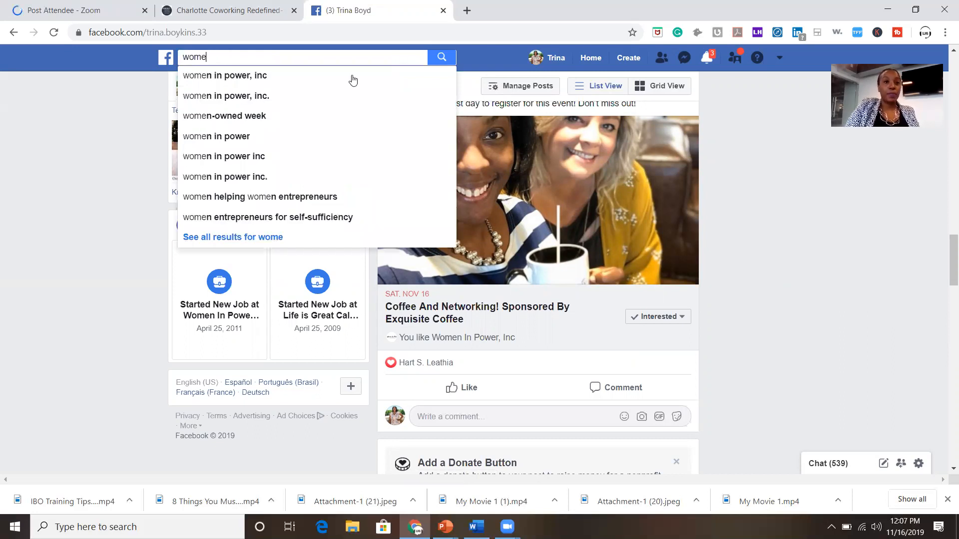
{"action": "type", "text": "n"}
{"action": "left_click", "coordinate": [353, 80]}
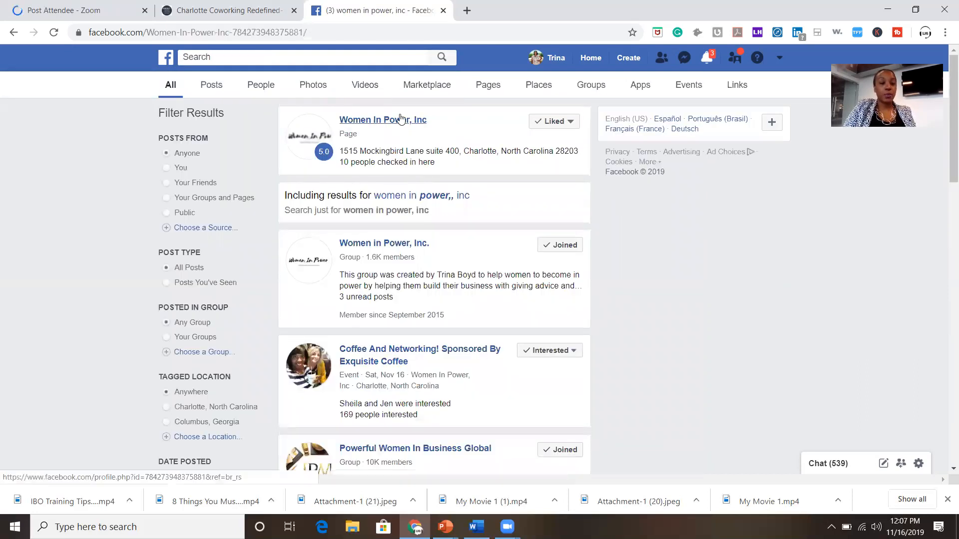
{"action": "left_click", "coordinate": [400, 119]}
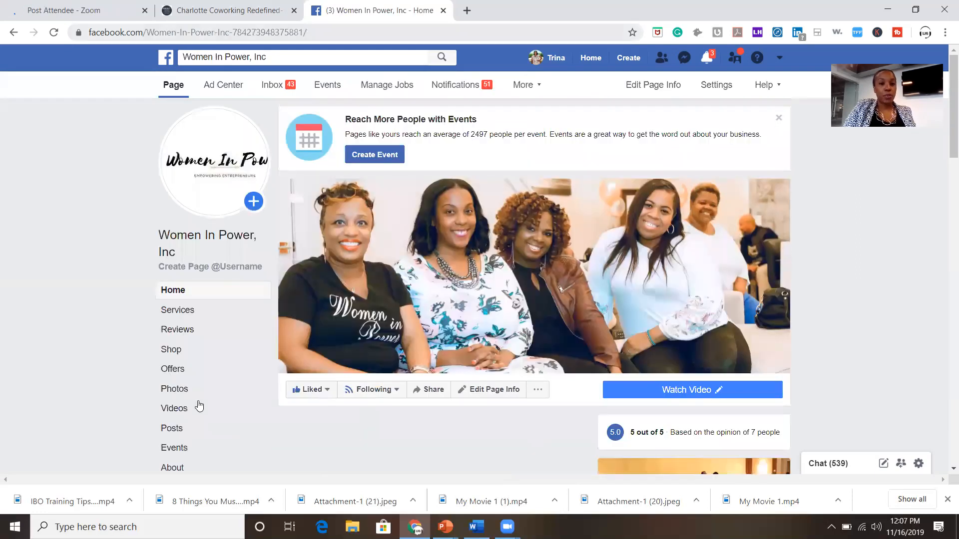
Show the page's Events tab, scrolled down to the Upcoming and Past Events lists.
{"action": "left_click", "coordinate": [171, 449]}
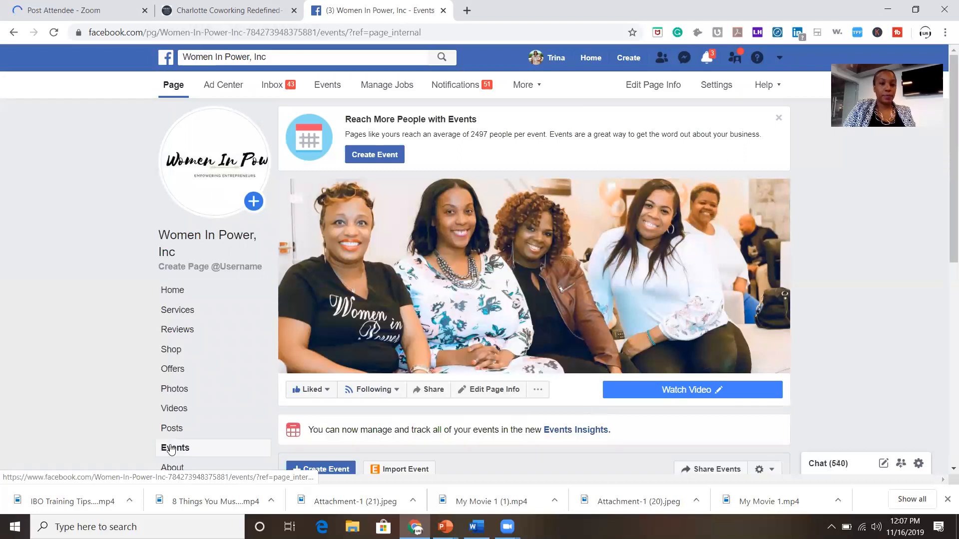
{"action": "scroll", "coordinate": [384, 401], "scroll_direction": "down", "scroll_amount": 3}
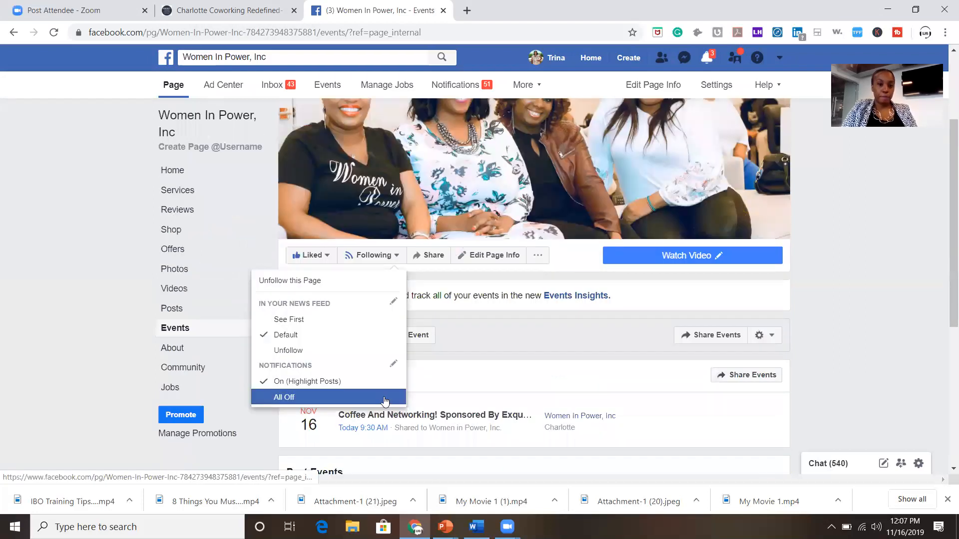
{"action": "scroll", "coordinate": [438, 227], "scroll_direction": "down", "scroll_amount": 3}
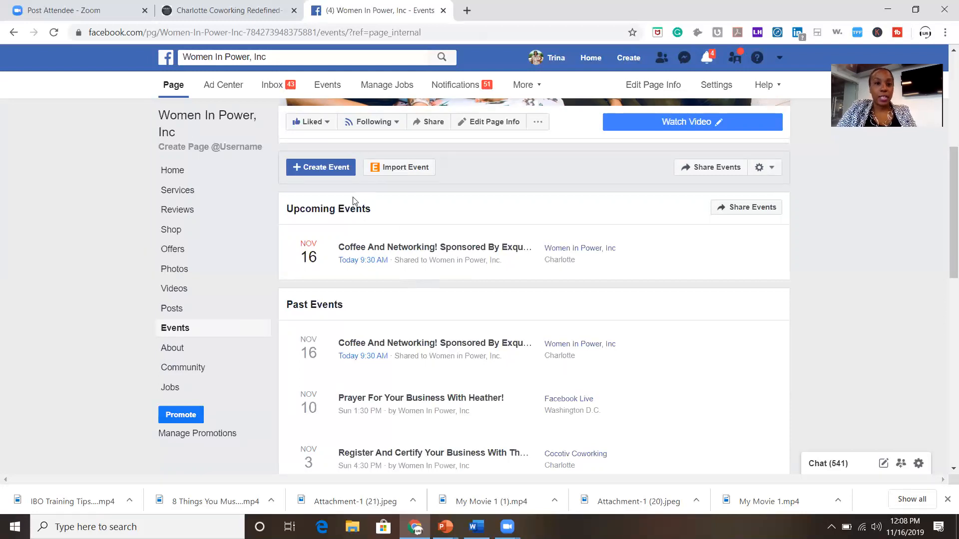
Start a page event, cancel changing its photo, and close the New Event form.
{"action": "left_click", "coordinate": [336, 166]}
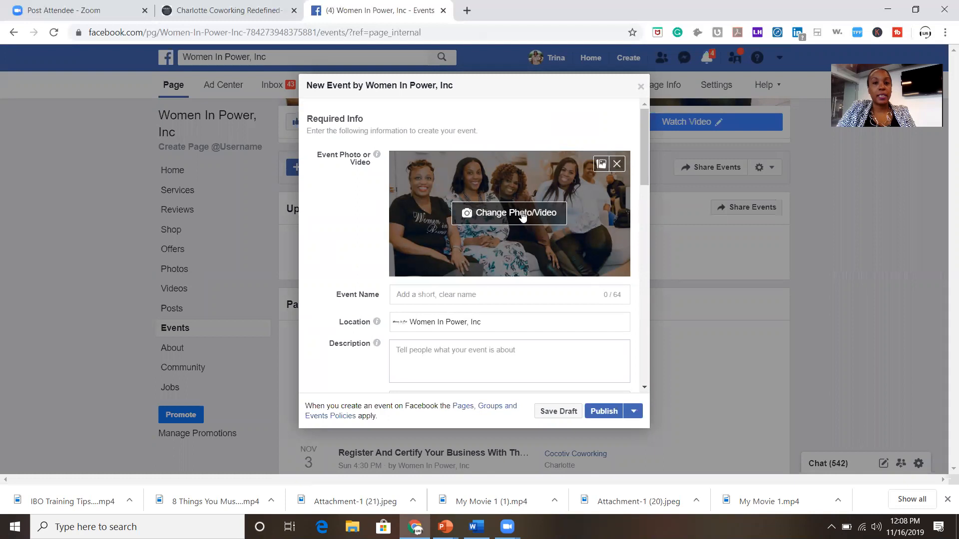
{"action": "left_click", "coordinate": [521, 215]}
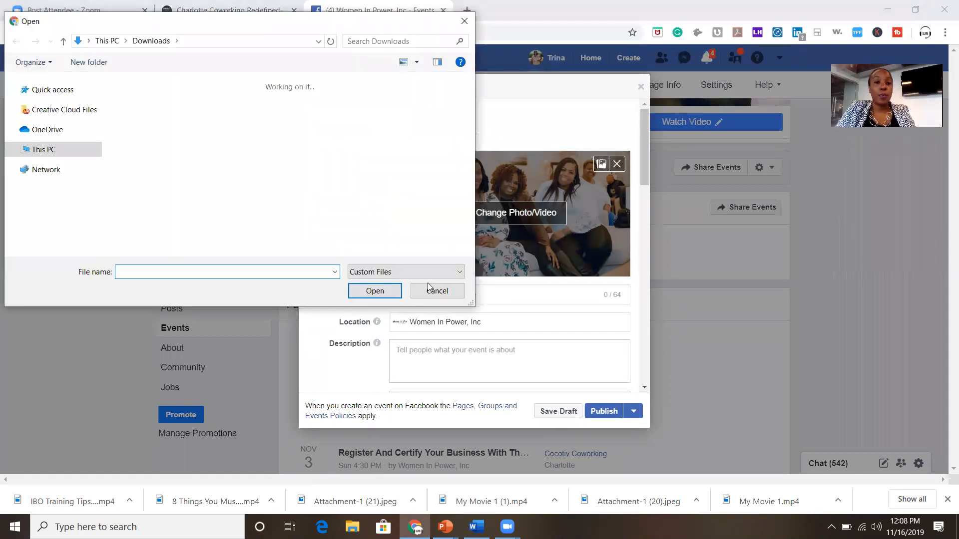
{"action": "left_click", "coordinate": [428, 289]}
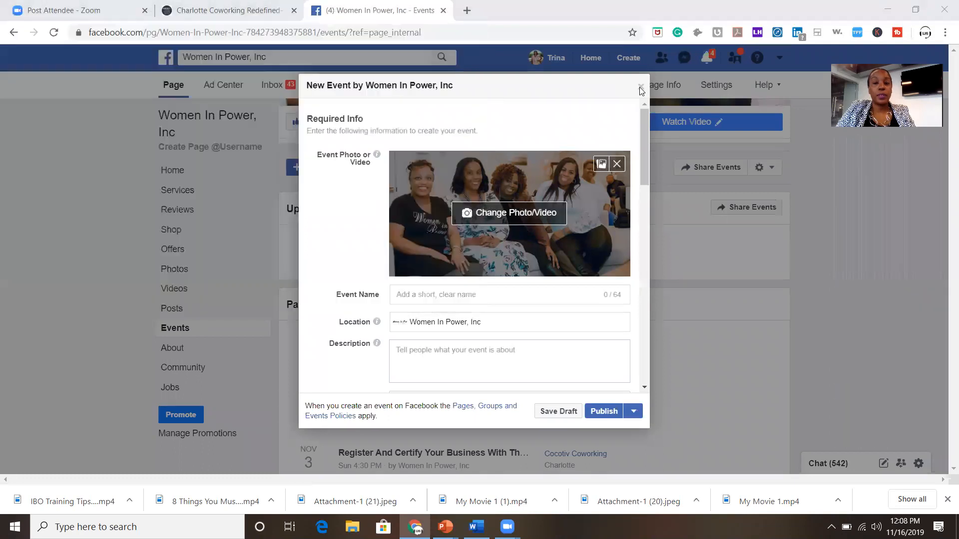
{"action": "left_click", "coordinate": [641, 88]}
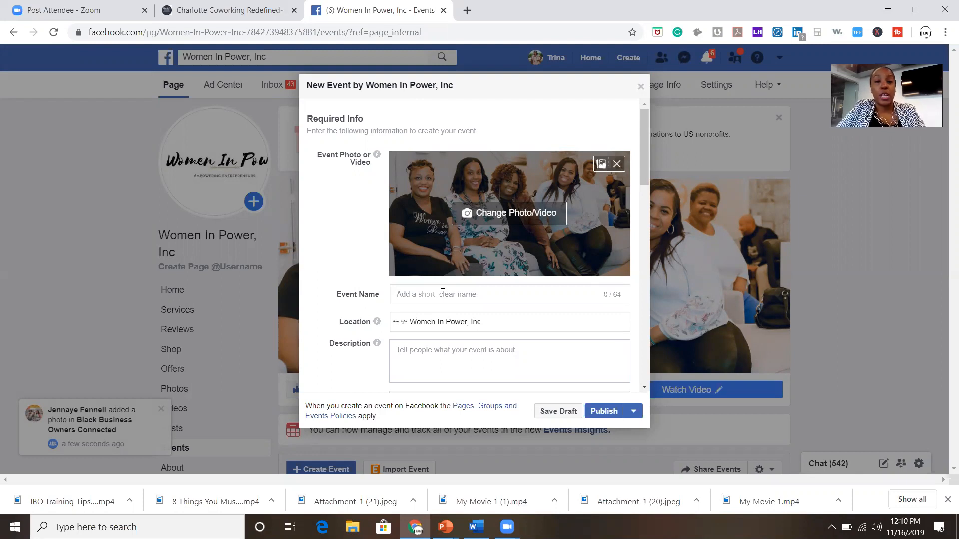
Name the event 'Write The Vision! Vision Board Party!'.
{"action": "left_click", "coordinate": [443, 294]}
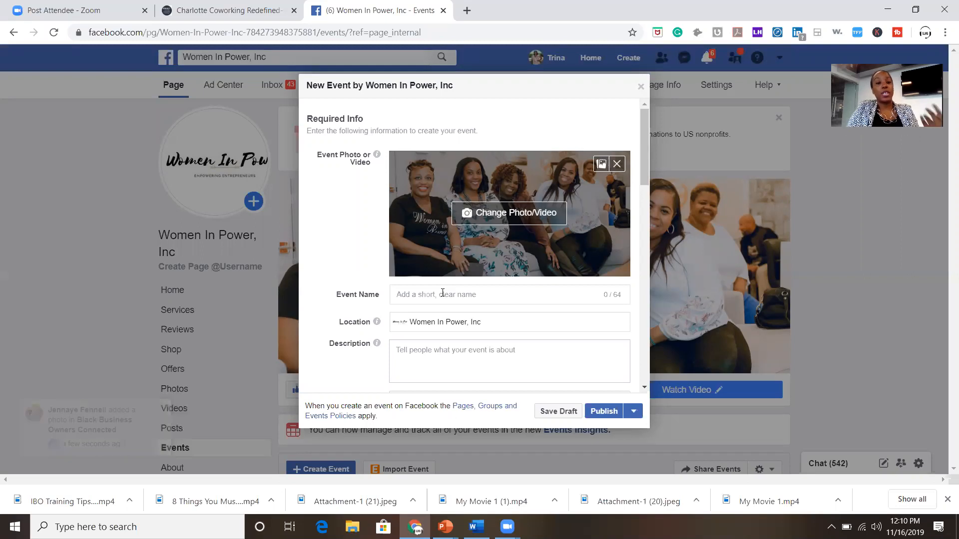
{"action": "type", "text": "Write The"}
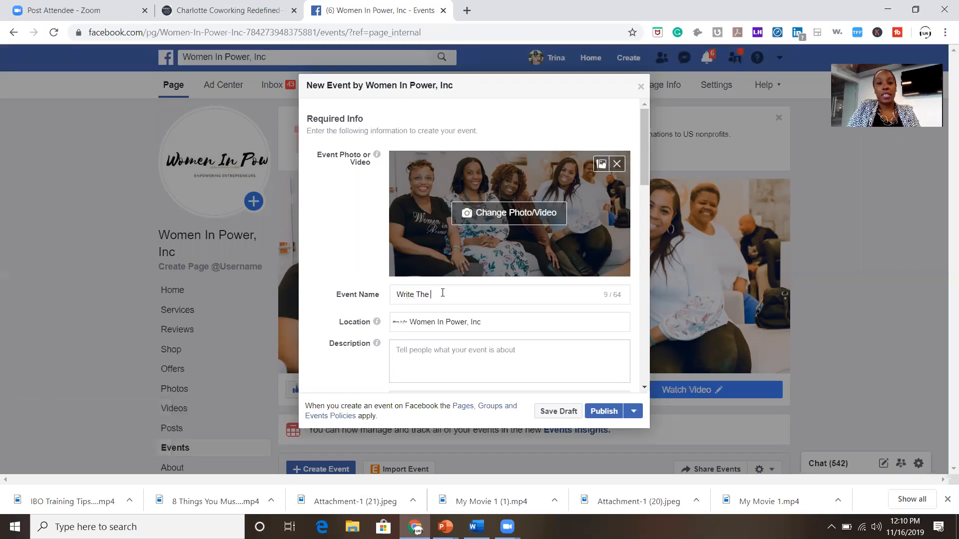
{"action": "type", "text": " Vision! Vision Board "}
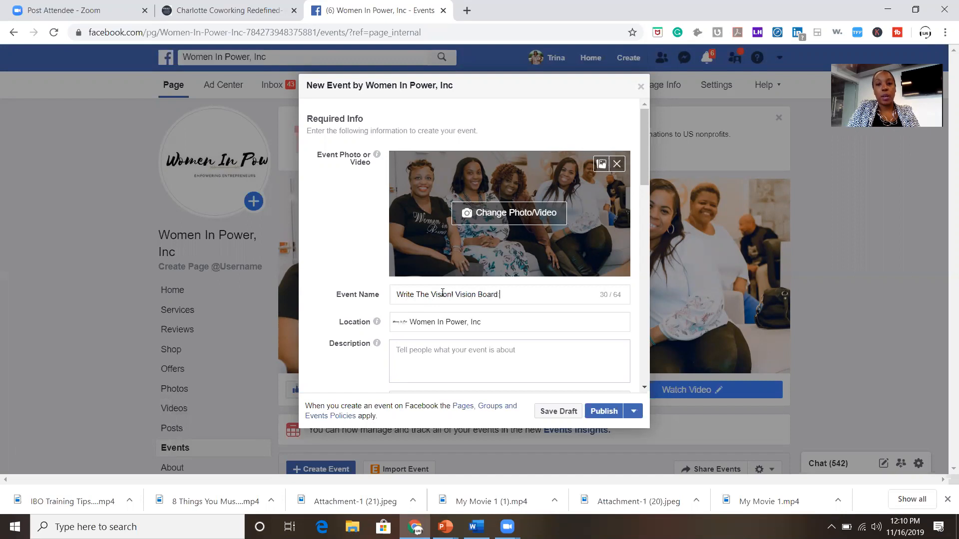
{"action": "type", "text": "Party!"}
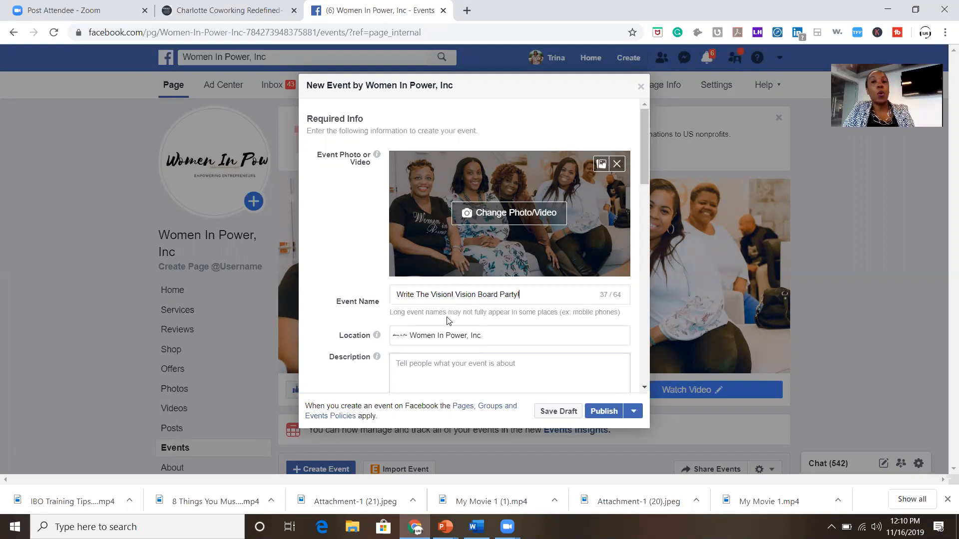
{"action": "left_click", "coordinate": [490, 205]}
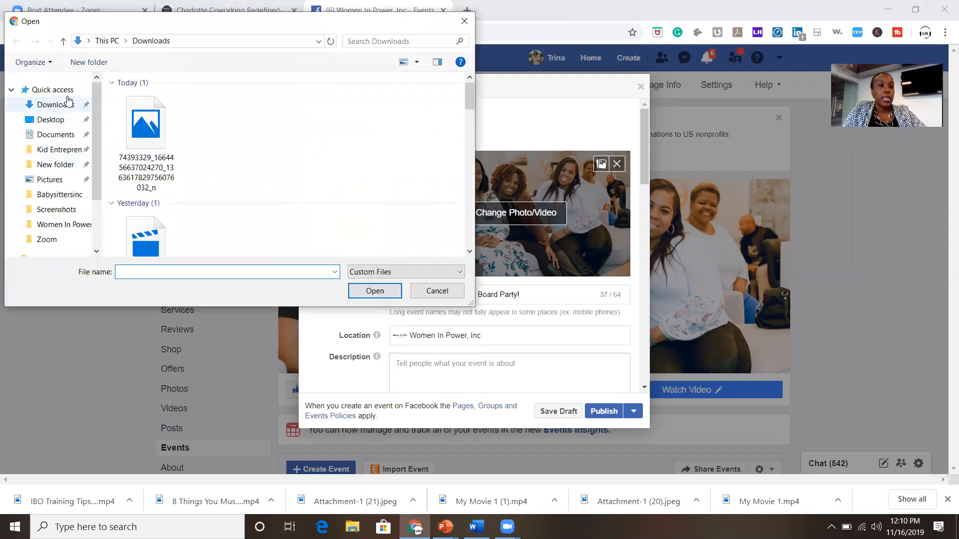
Upload the Vision Board Party image as the event cover and shift it down to reframe it.
{"action": "left_click", "coordinate": [135, 130]}
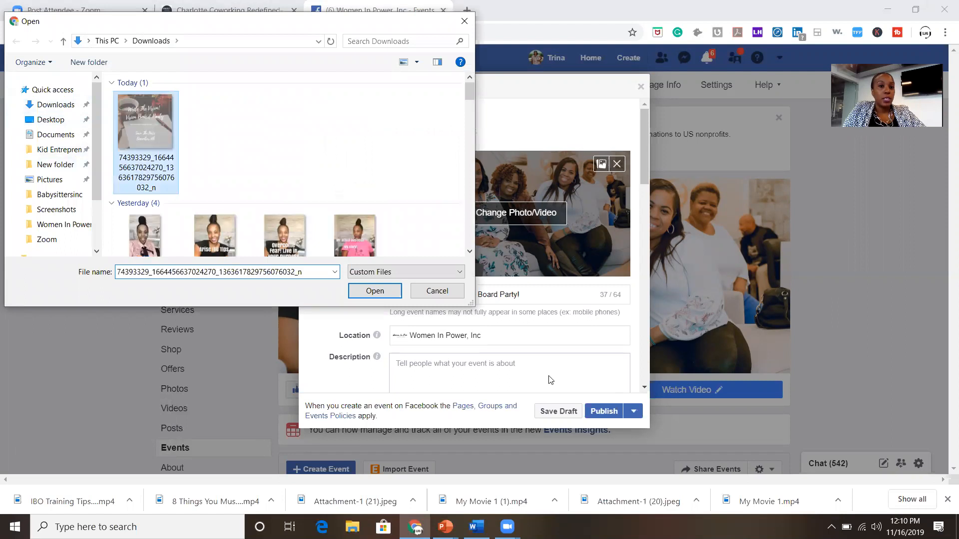
{"action": "left_click", "coordinate": [375, 291]}
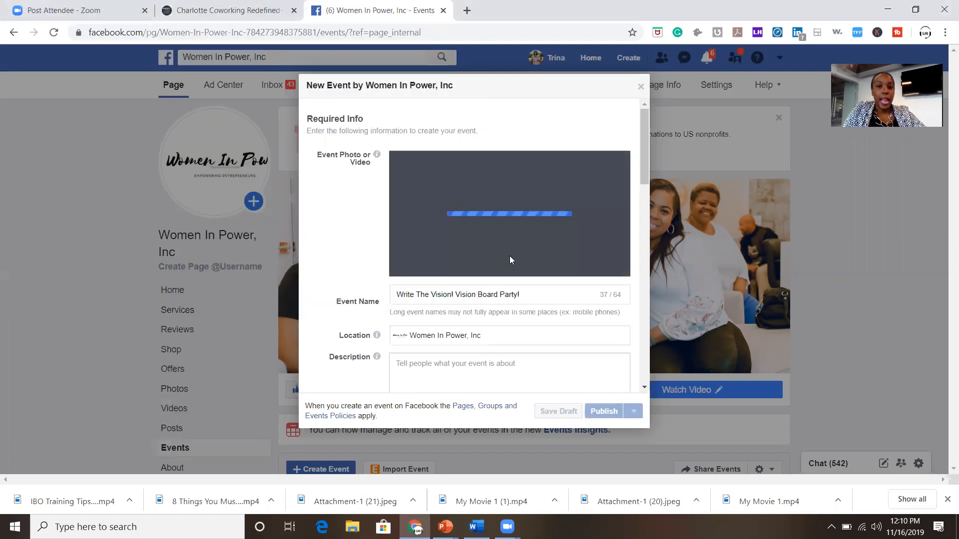
{"action": "left_click_drag", "start_coordinate": [442, 236], "coordinate": [439, 274]}
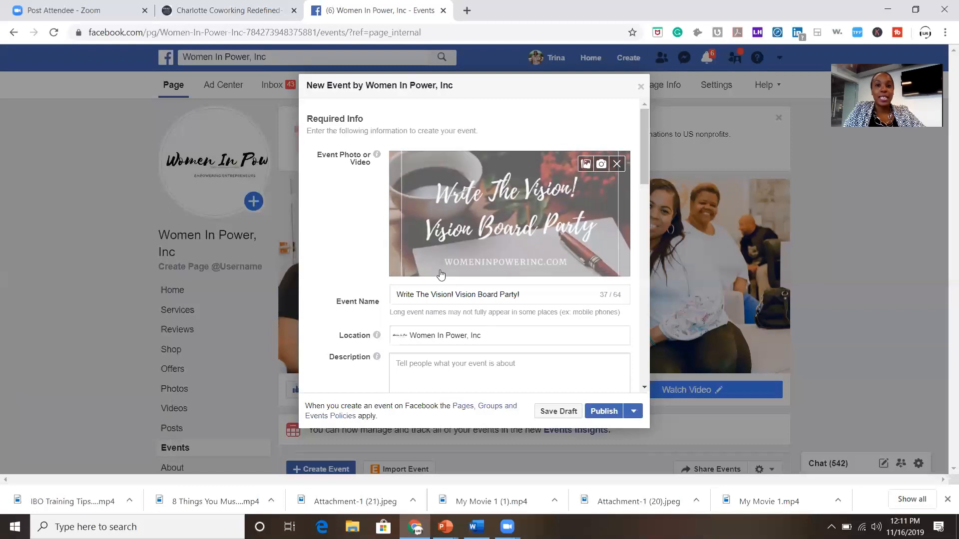
{"action": "scroll", "coordinate": [477, 328], "scroll_direction": "down", "scroll_amount": 2}
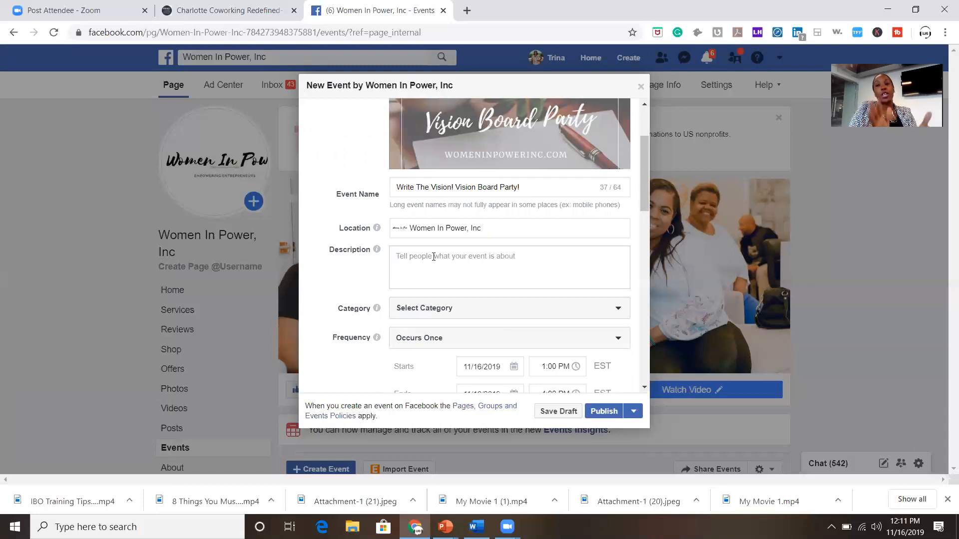
Open the description with 'You are invited to the Write the vision! Vision board party!'.
{"action": "type", "text": "Wite"}
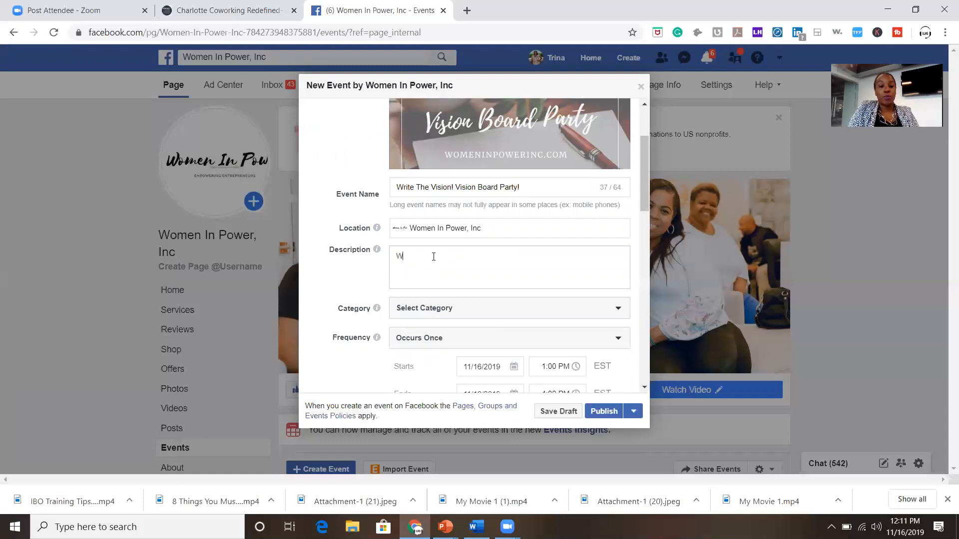
{"action": "key", "text": "BackSpace"}
{"action": "key", "text": "BackSpace"}
{"action": "key", "text": "BackSpace"}
{"action": "type", "text": "rite vision"}
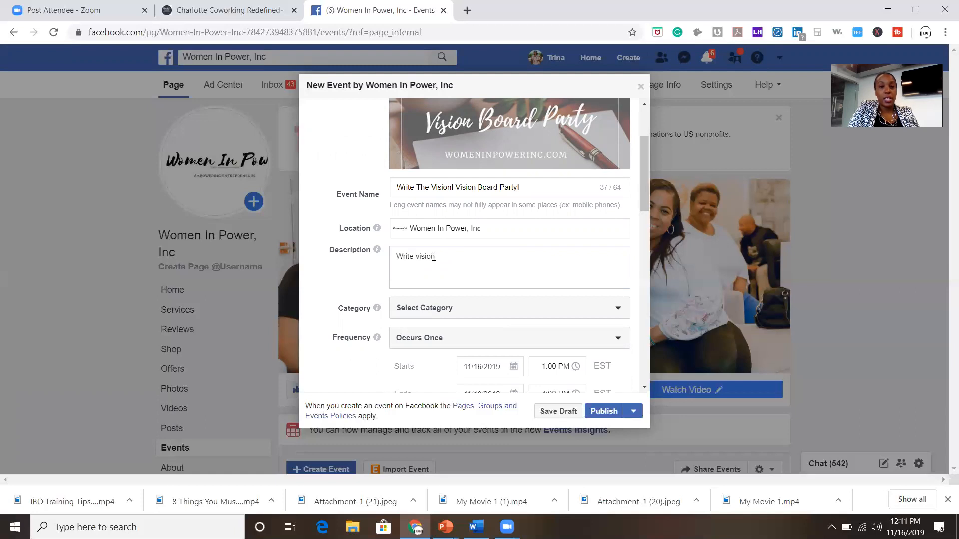
{"action": "key", "text": "BackSpace"}
{"action": "key", "text": "BackSpace"}
{"action": "key", "text": "BackSpace"}
{"action": "key", "text": "BackSpace"}
{"action": "key", "text": "BackSpace"}
{"action": "key", "text": "BackSpace"}
{"action": "type", "text": "the vision"}
{"action": "key", "text": "BackSpace"}
{"action": "key", "text": "BackSpace"}
{"action": "type", "text": "! Vision"}
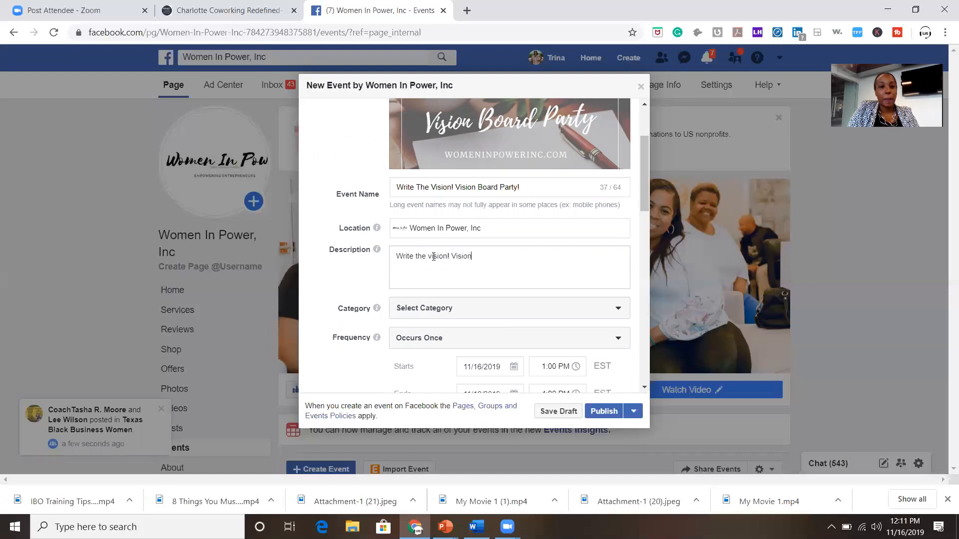
{"action": "type", "text": " board party! You are"}
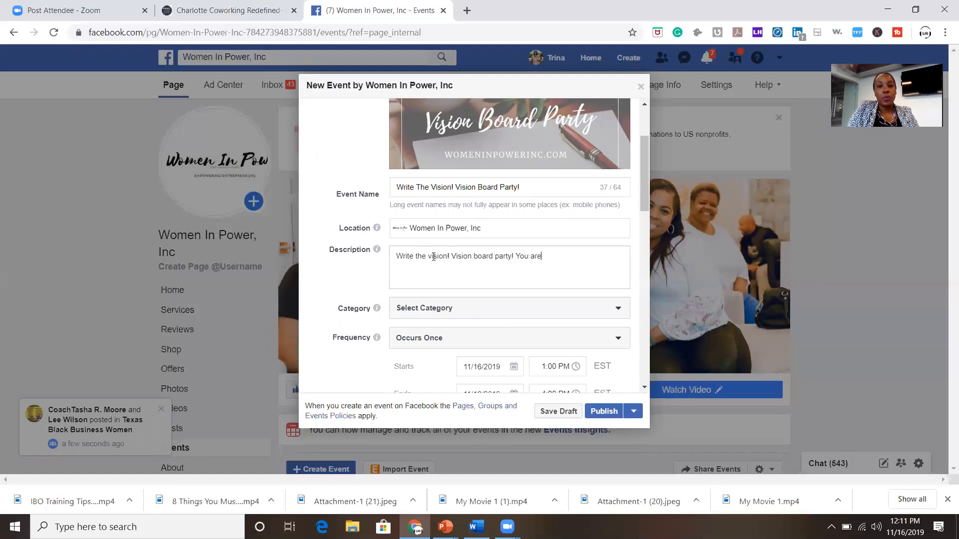
{"action": "key", "text": "BackSpace"}
{"action": "key", "text": "BackSpace"}
{"action": "key", "text": "BackSpace"}
{"action": "key", "text": "BackSpace"}
{"action": "key", "text": "BackSpace"}
{"action": "key", "text": "BackSpace"}
{"action": "key", "text": "BackSpace"}
{"action": "key", "text": "BackSpace"}
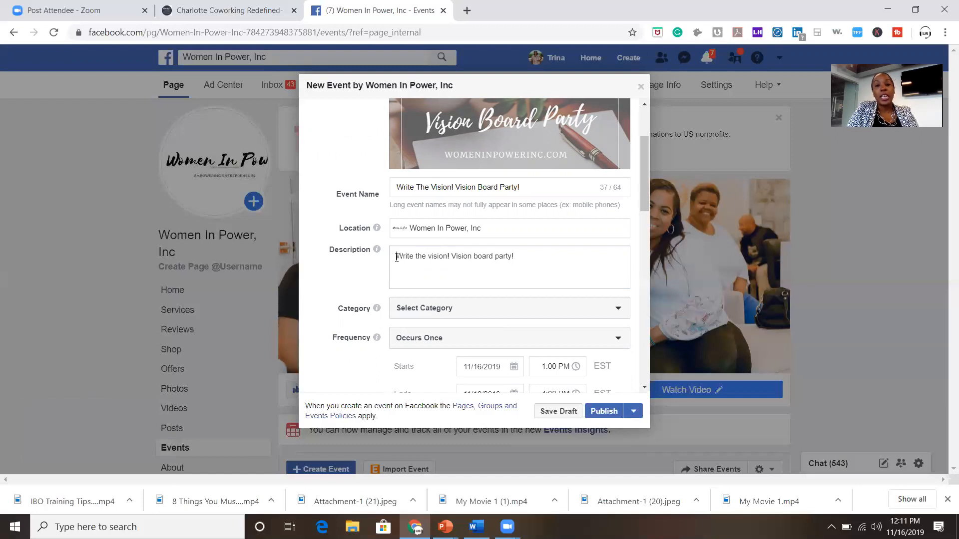
{"action": "left_click", "coordinate": [396, 257]}
{"action": "type", "text": "You are invited to "}
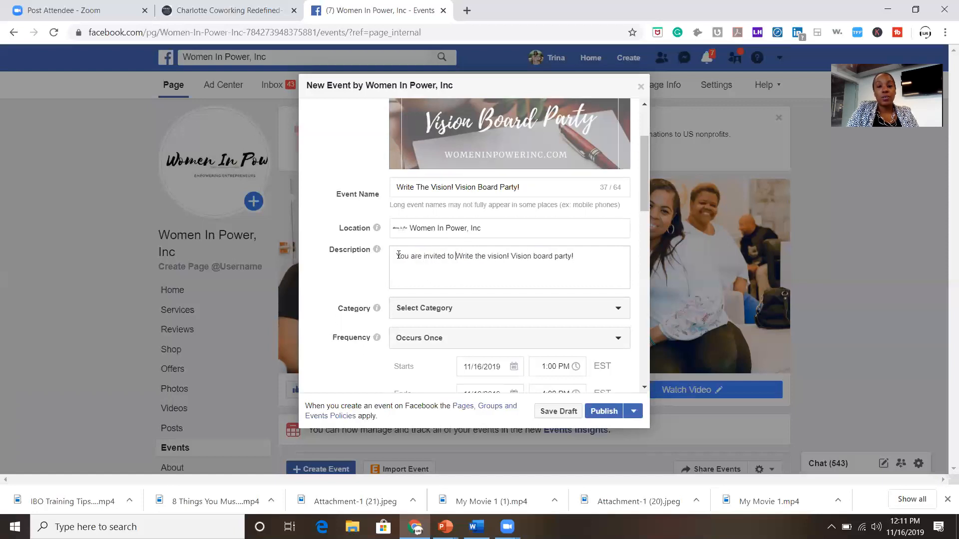
{"action": "type", "text": "the"}
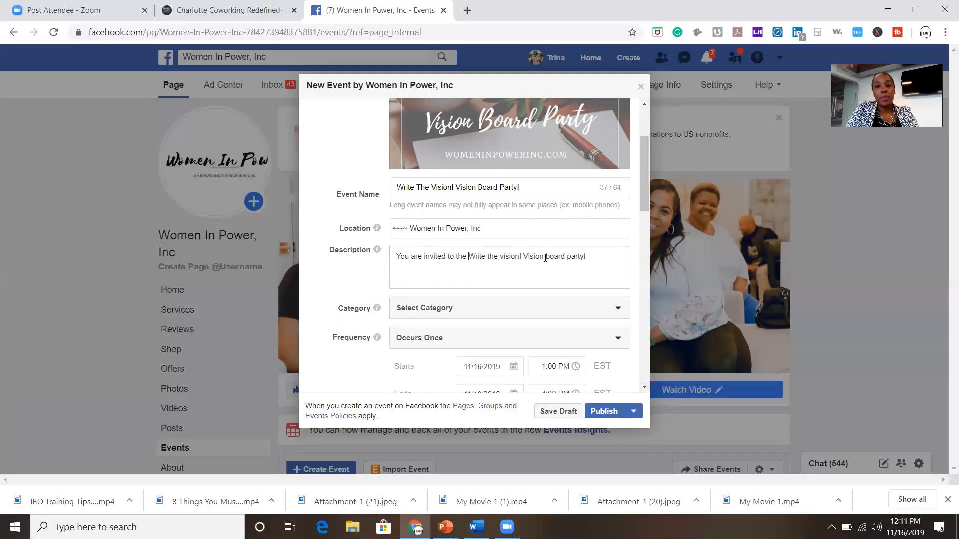
Continue with 'Having a vision is important in business and in life! Come out and create your vision for your business!'.
{"action": "left_click", "coordinate": [600, 260]}
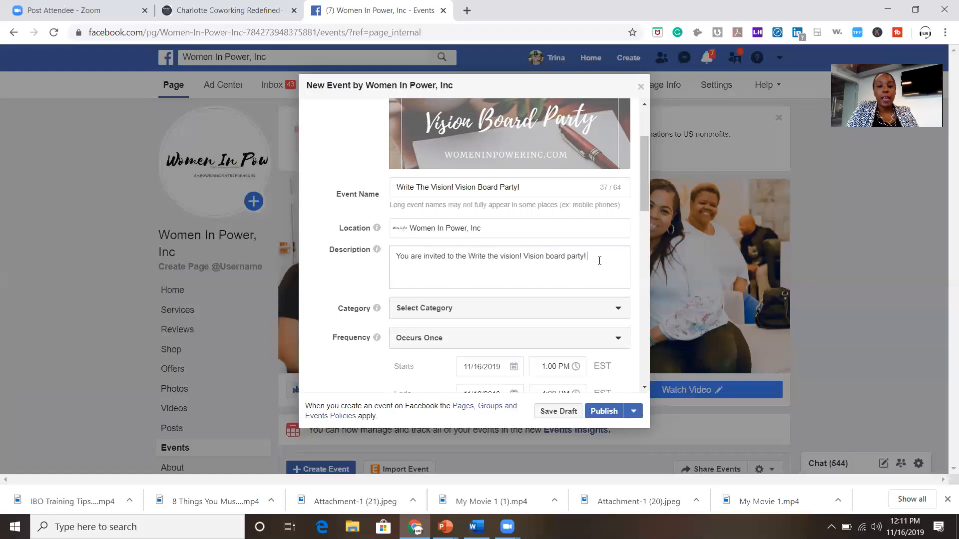
{"action": "type", "text": "havng"}
{"action": "key", "text": "BackSpace"}
{"action": "key", "text": "BackSpace"}
{"action": "key", "text": "BackSpace"}
{"action": "key", "text": "BackSpace"}
{"action": "key", "text": "BackSpace"}
{"action": "type", "text": "Having a vision is im"}
{"action": "type", "text": "portant "}
{"action": "type", "text": "in busine"}
{"action": "type", "text": "ss and"}
{"action": "type", "text": " in life! Com"}
{"action": "type", "text": "e out "}
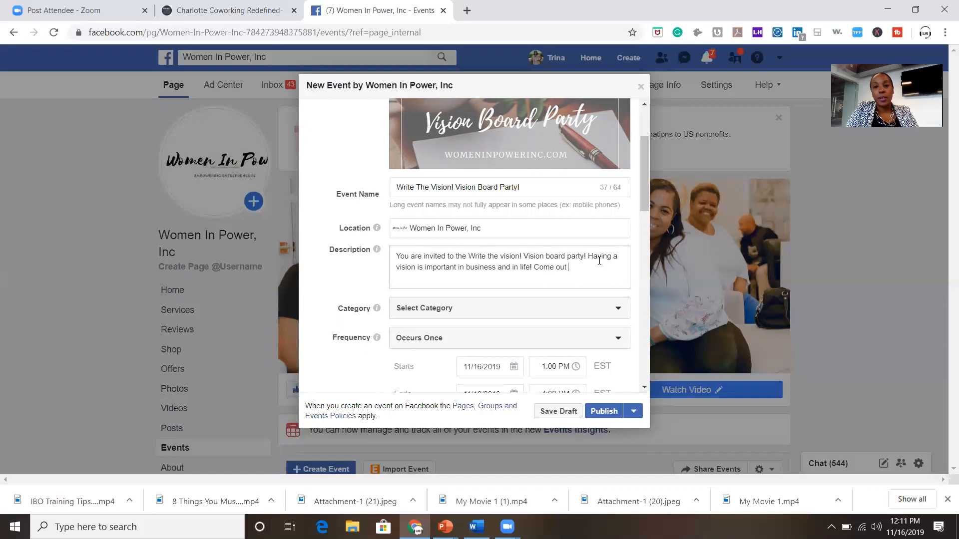
{"action": "type", "text": "while"}
{"action": "key", "text": "BackSpace"}
{"action": "key", "text": "BackSpace"}
{"action": "key", "text": "BackSpace"}
{"action": "key", "text": "BackSpace"}
{"action": "key", "text": "BackSpace"}
{"action": "type", "text": "and"}
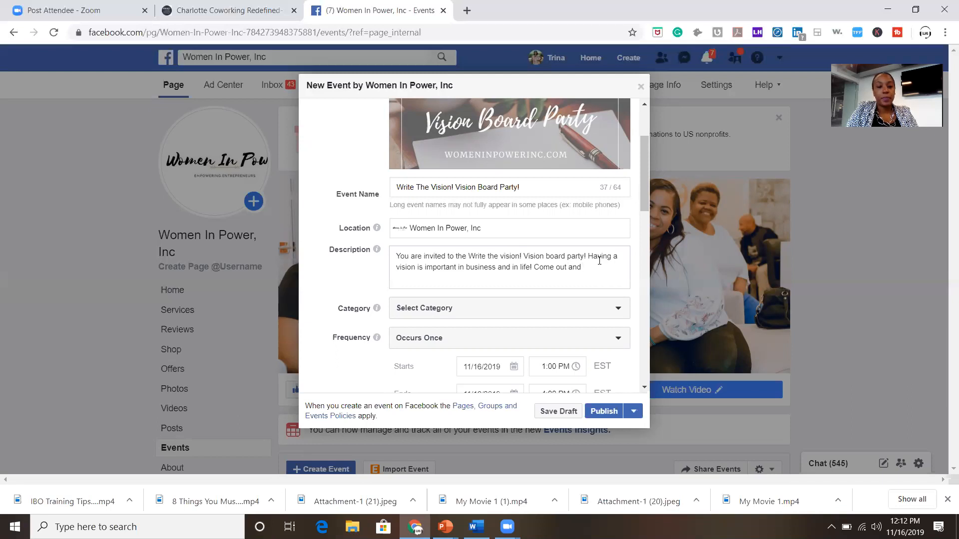
{"action": "type", "text": " exmpl"}
{"action": "key", "text": "BackSpace"}
{"action": "key", "text": "BackSpace"}
{"action": "key", "text": "BackSpace"}
{"action": "key", "text": "BackSpace"}
{"action": "key", "text": "BackSpace"}
{"action": "type", "text": "c"}
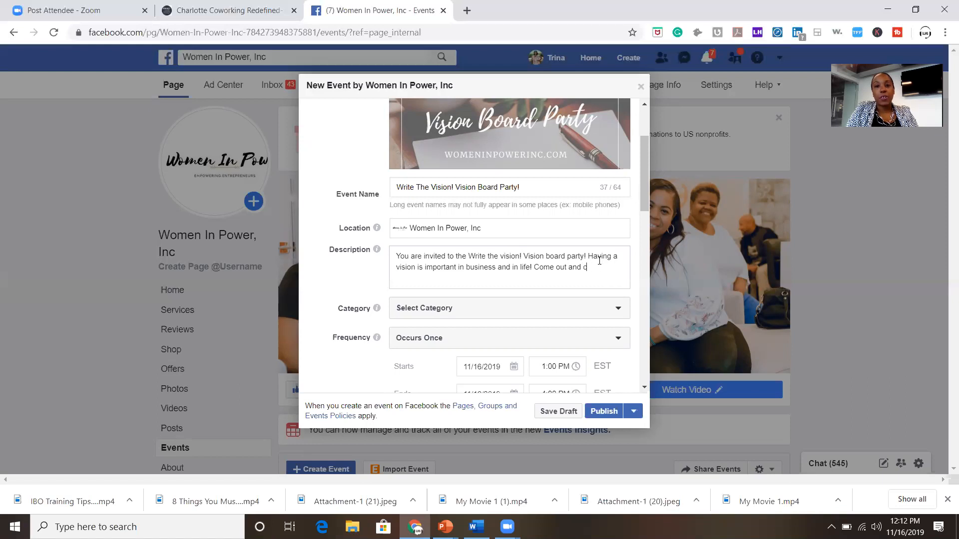
{"action": "type", "text": "reate your vs"}
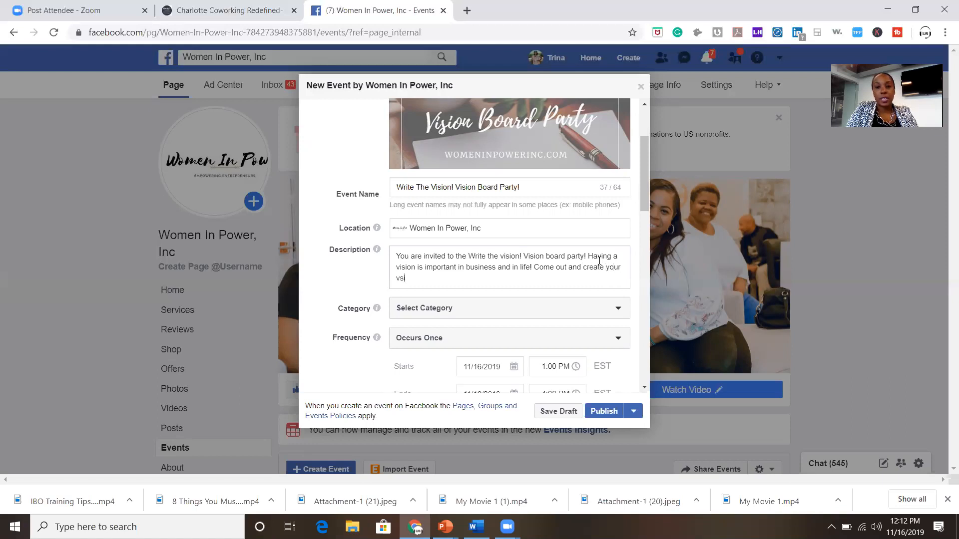
{"action": "type", "text": "ision for your business!"}
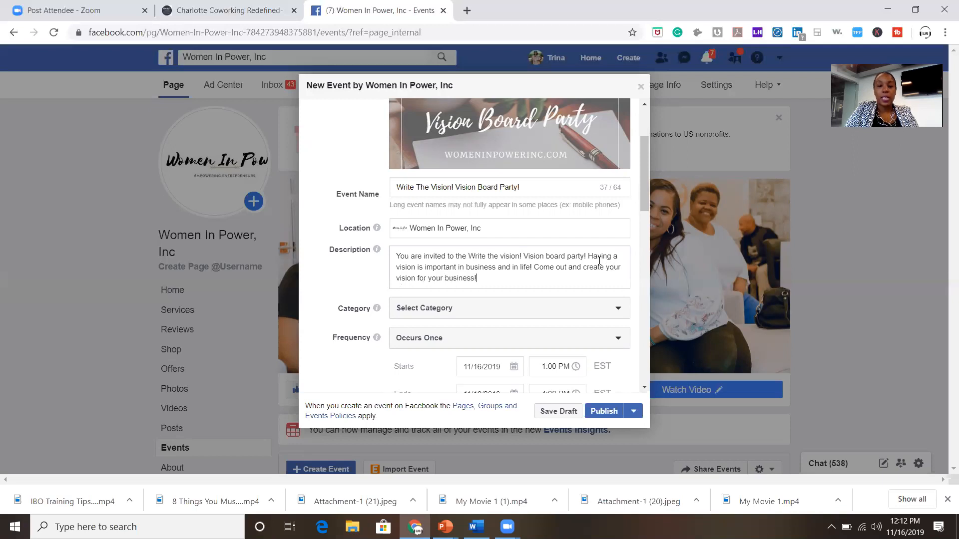
{"action": "scroll", "coordinate": [599, 261], "scroll_direction": "down", "scroll_amount": 1}
Set the event category to Causes.
{"action": "left_click", "coordinate": [577, 256]}
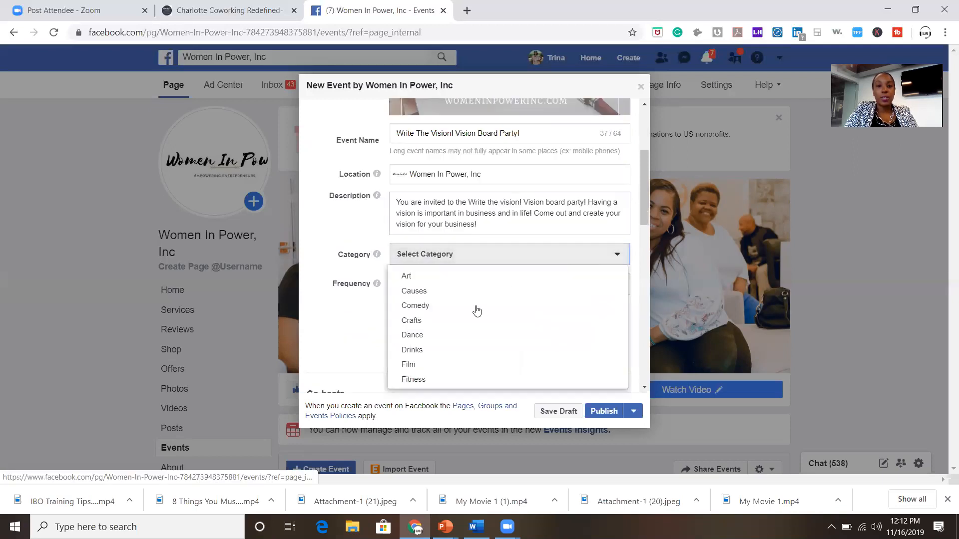
{"action": "scroll", "coordinate": [468, 326], "scroll_direction": "down", "scroll_amount": 1}
{"action": "scroll", "coordinate": [470, 327], "scroll_direction": "down", "scroll_amount": 1}
{"action": "scroll", "coordinate": [468, 325], "scroll_direction": "up", "scroll_amount": 2}
{"action": "left_click", "coordinate": [467, 293]}
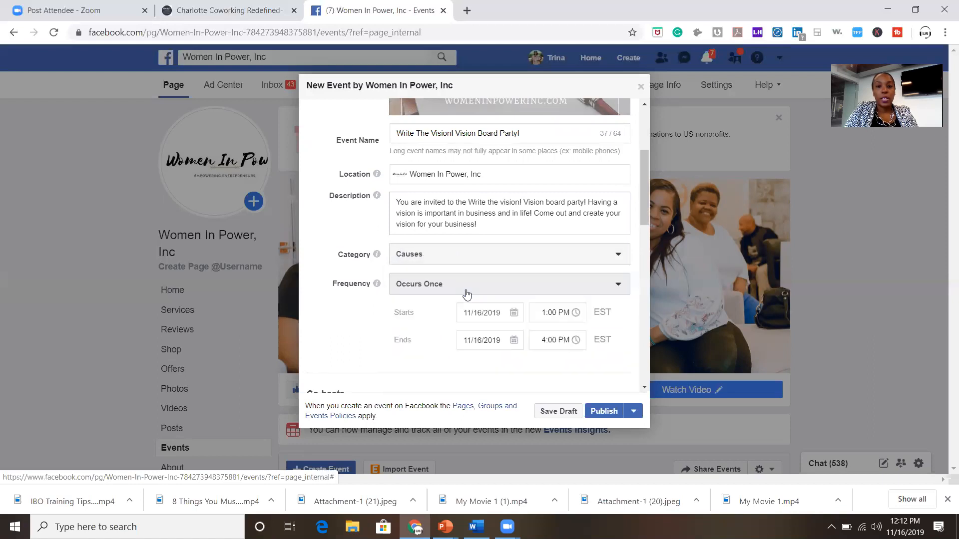
Keep the event as Occurs Once and set its start date to December 7, 2019.
{"action": "left_click", "coordinate": [447, 289]}
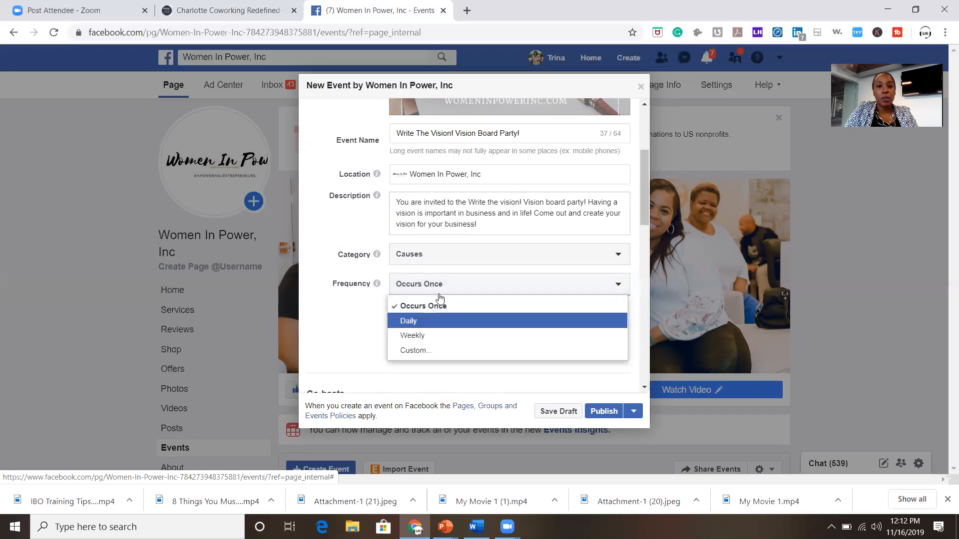
{"action": "left_click", "coordinate": [438, 305]}
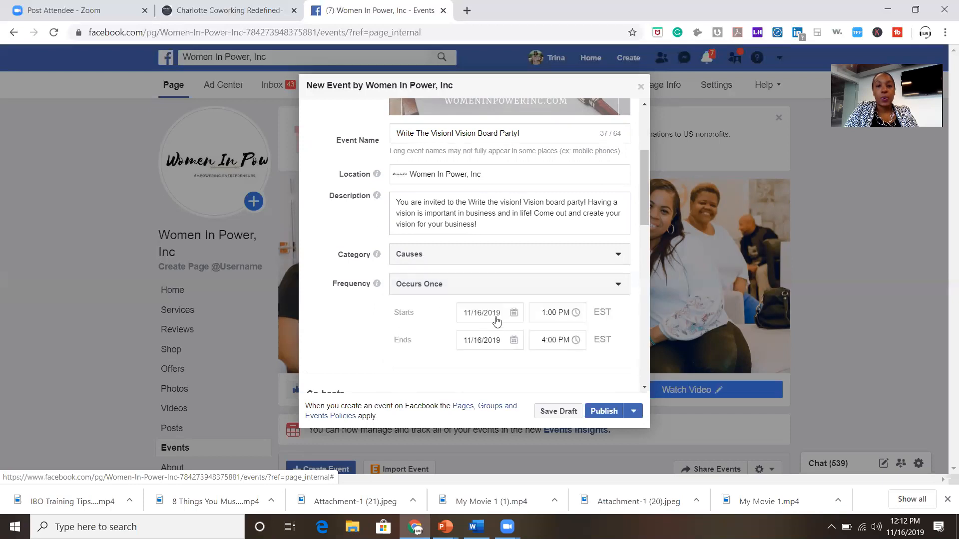
{"action": "left_click", "coordinate": [495, 317]}
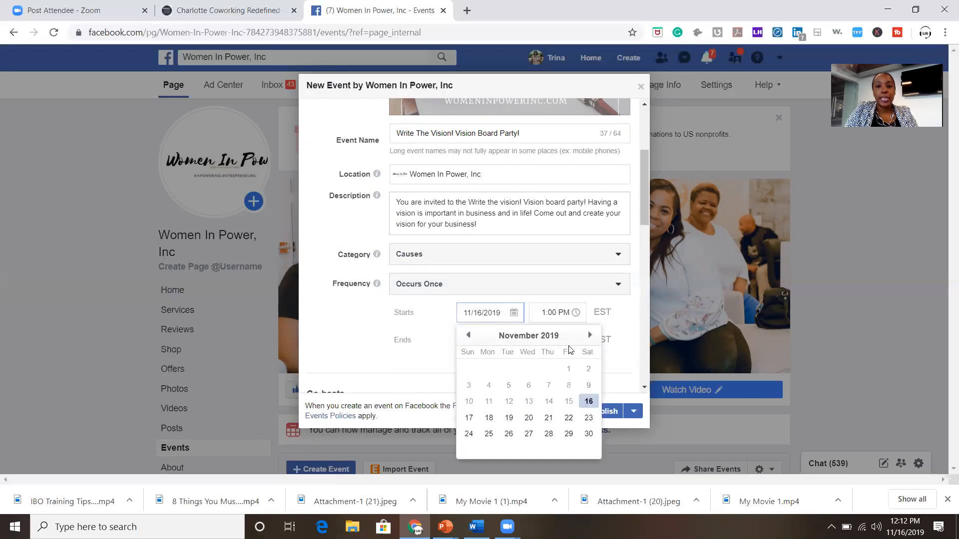
{"action": "left_click", "coordinate": [590, 335]}
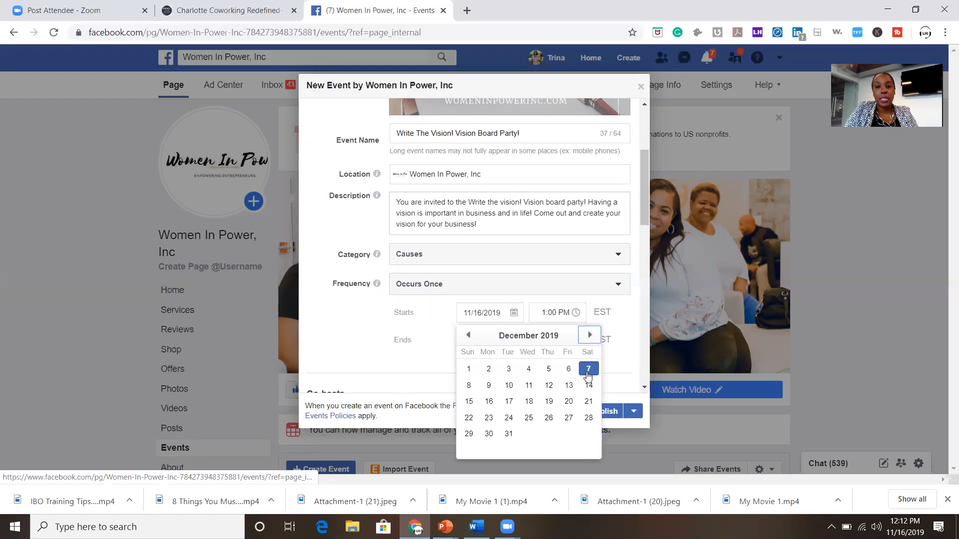
{"action": "left_click", "coordinate": [589, 368]}
{"action": "left_click", "coordinate": [544, 313]}
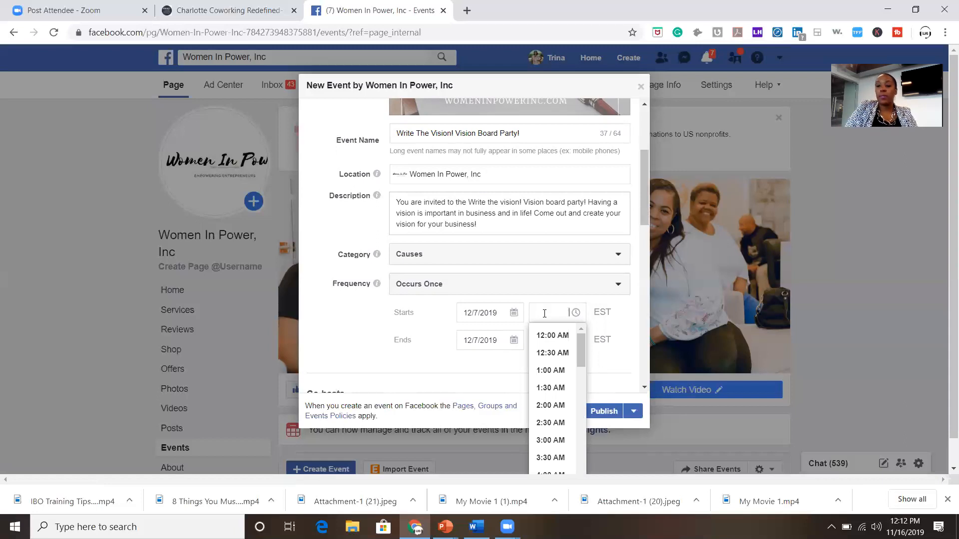
Enter 2:00 PM as the event's start time.
{"action": "type", "text": "2:00 PM"}
{"action": "left_click", "coordinate": [546, 335]}
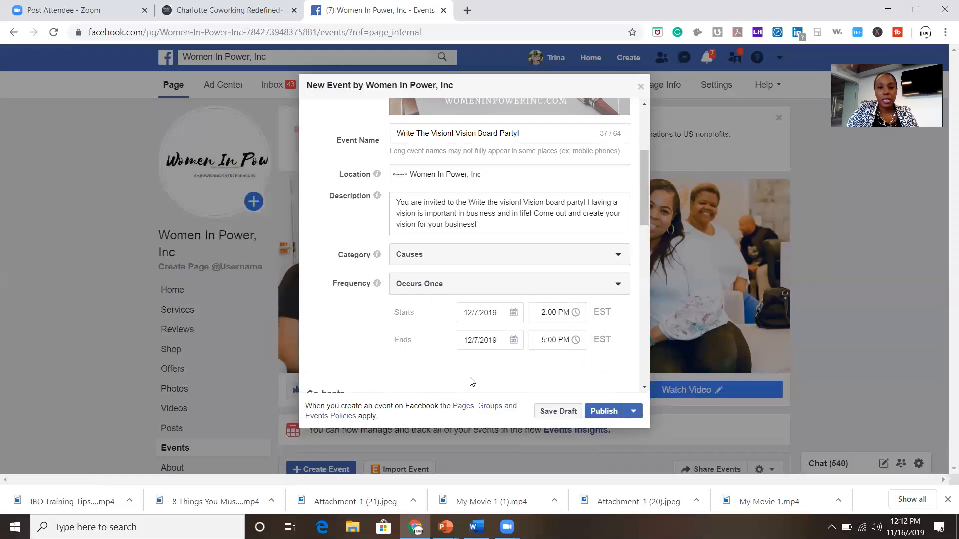
{"action": "scroll", "coordinate": [469, 382], "scroll_direction": "down", "scroll_amount": 5}
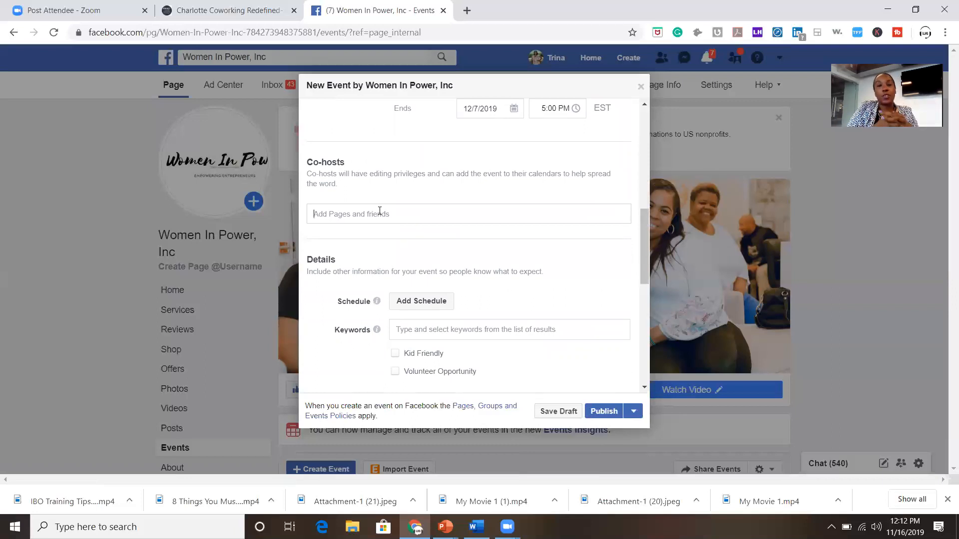
Search for and add the first three co-hosts from the name suggestions.
{"action": "left_click", "coordinate": [379, 211]}
{"action": "type", "text": "Alici"}
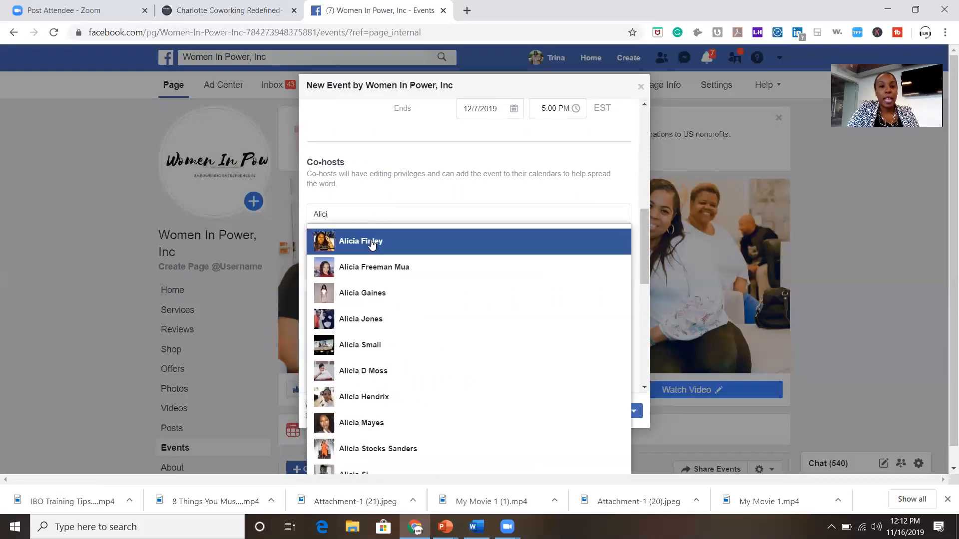
{"action": "left_click", "coordinate": [371, 243]}
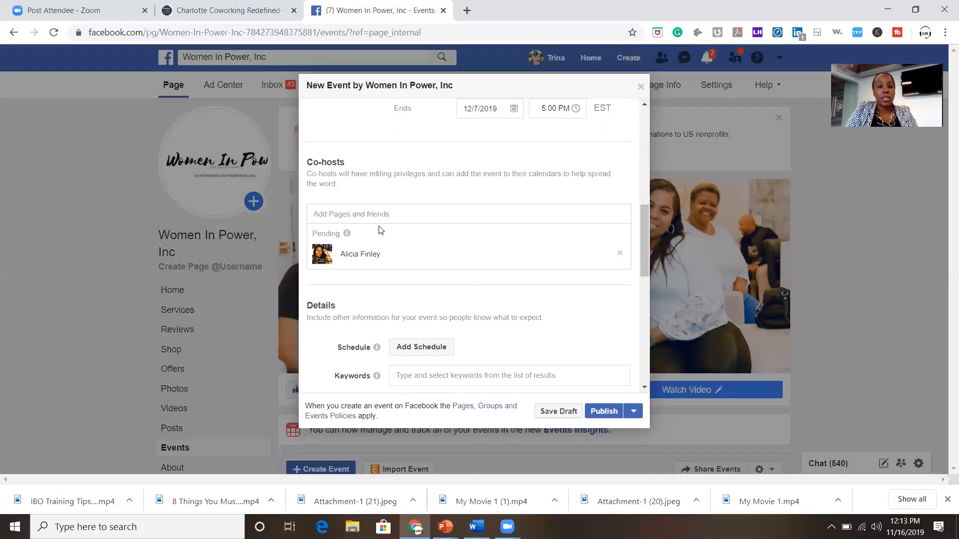
{"action": "type", "text": "Von"}
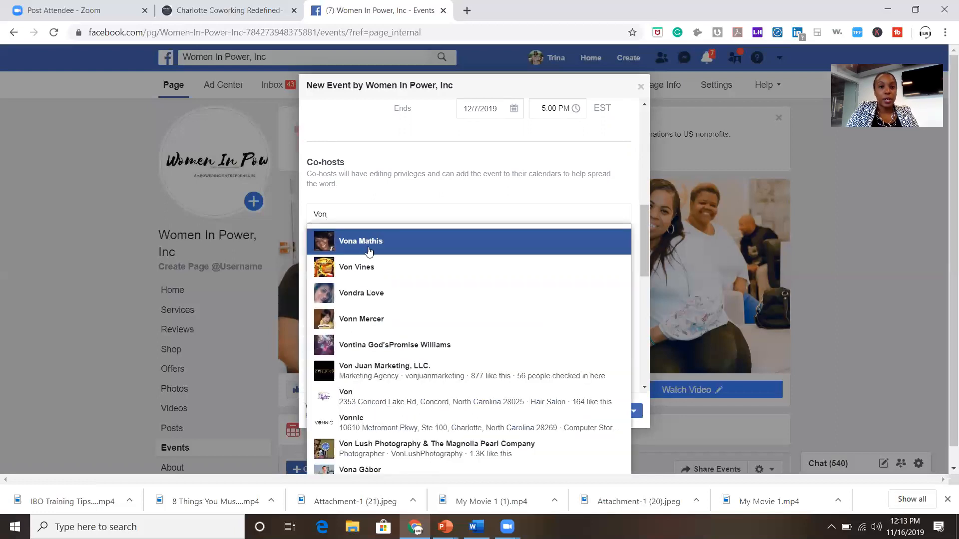
{"action": "left_click", "coordinate": [375, 242]}
{"action": "type", "text": "Pris"}
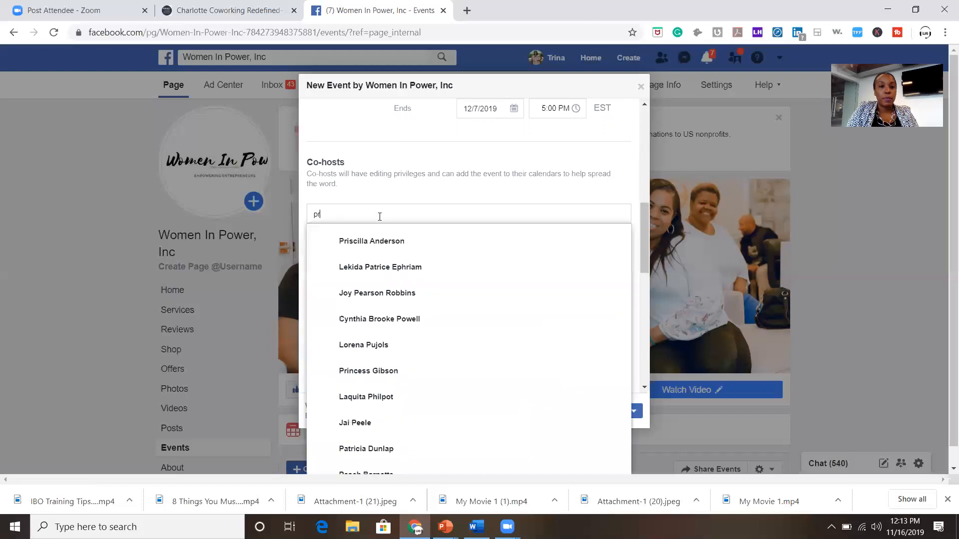
{"action": "left_click", "coordinate": [371, 242]}
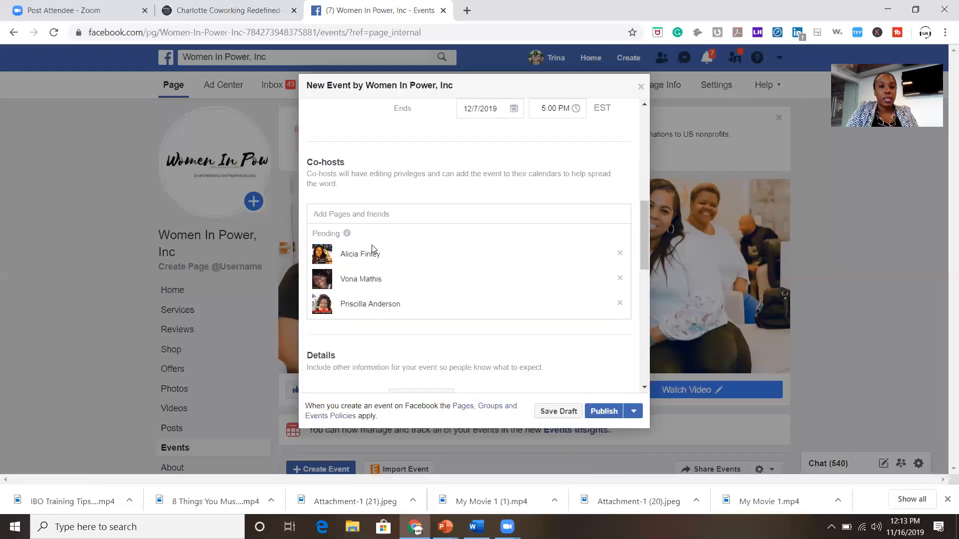
Add four more co-hosts from the suggestions, bringing the total to seven.
{"action": "type", "text": "kar"}
{"action": "left_click", "coordinate": [372, 244]}
{"action": "type", "text": "chelse"}
{"action": "left_click", "coordinate": [372, 243]}
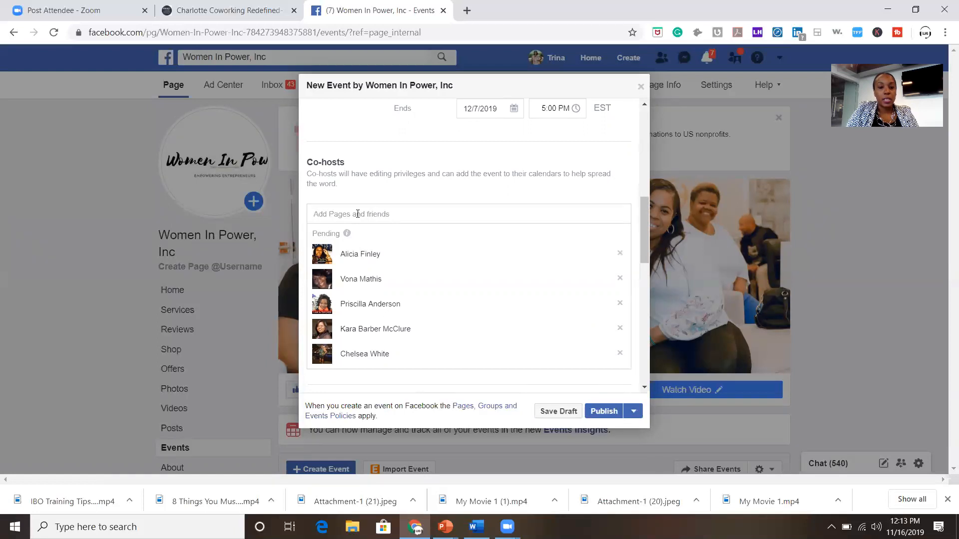
{"action": "type", "text": "tome"}
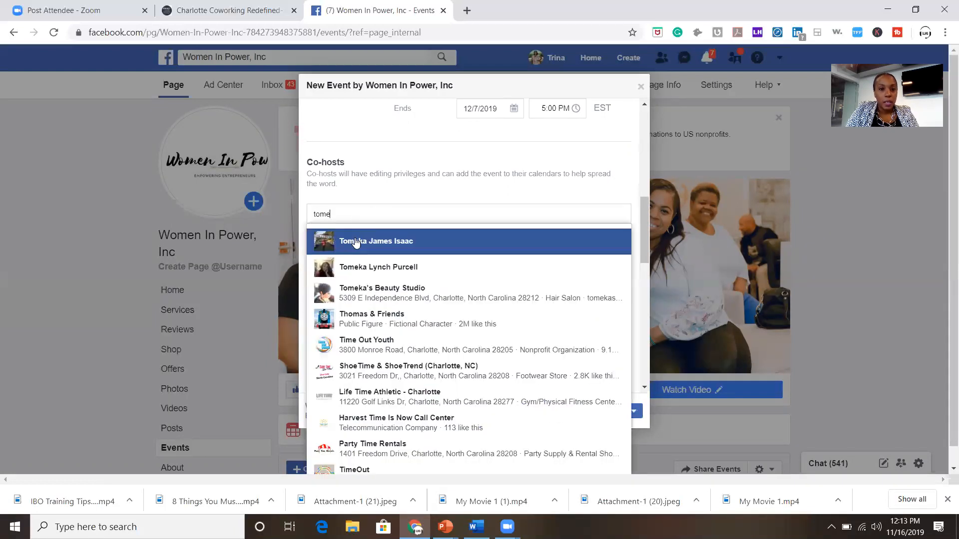
{"action": "left_click", "coordinate": [356, 242]}
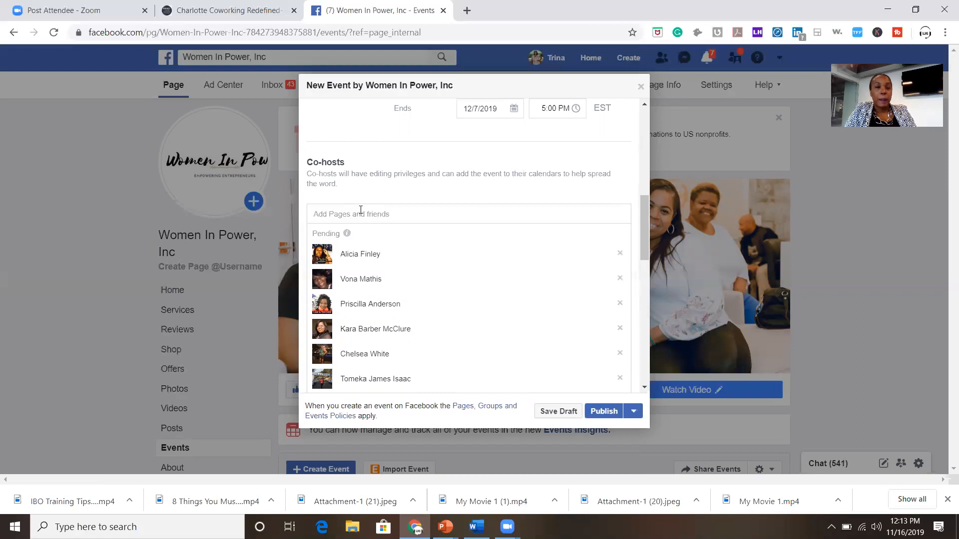
{"action": "type", "text": "leat"}
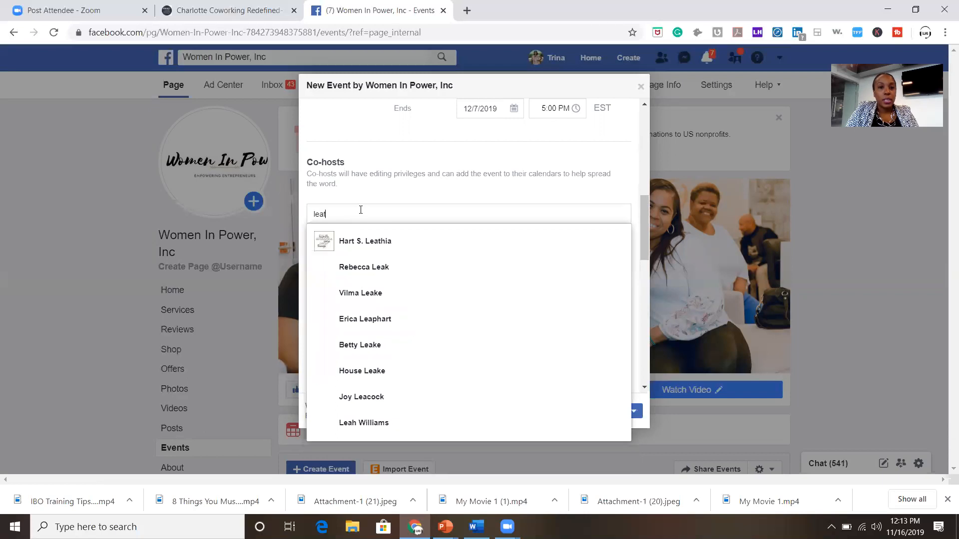
{"action": "left_click", "coordinate": [362, 252]}
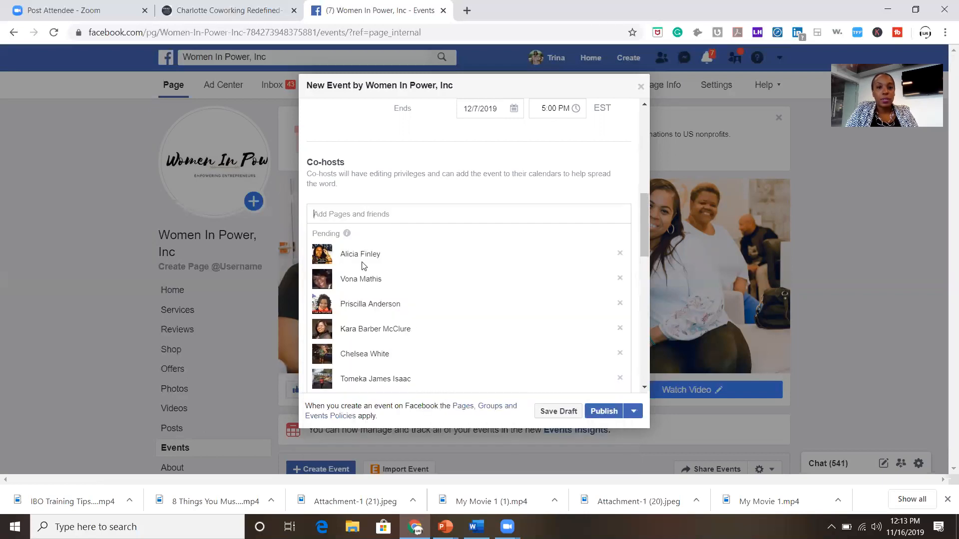
{"action": "scroll", "coordinate": [373, 351], "scroll_direction": "down", "scroll_amount": 1}
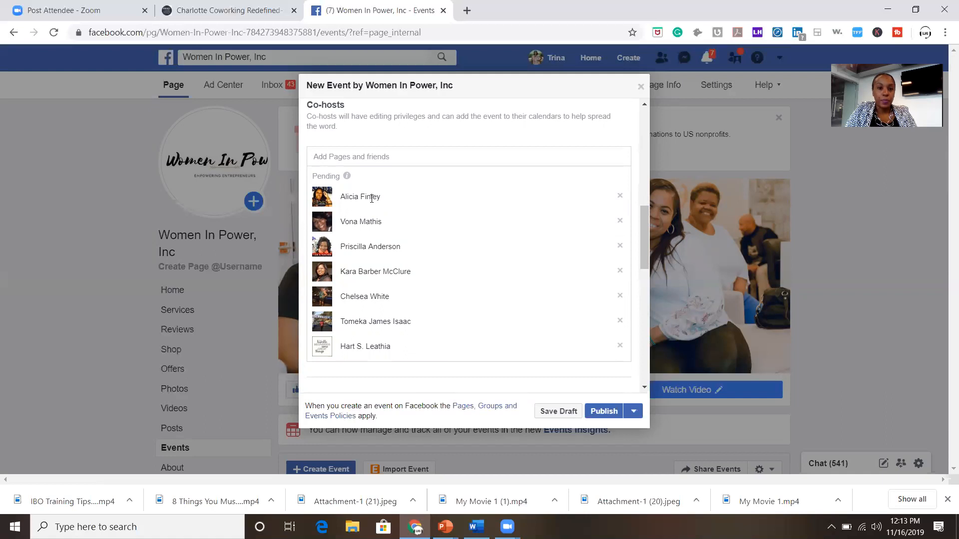
{"action": "scroll", "coordinate": [372, 199], "scroll_direction": "down", "scroll_amount": 3}
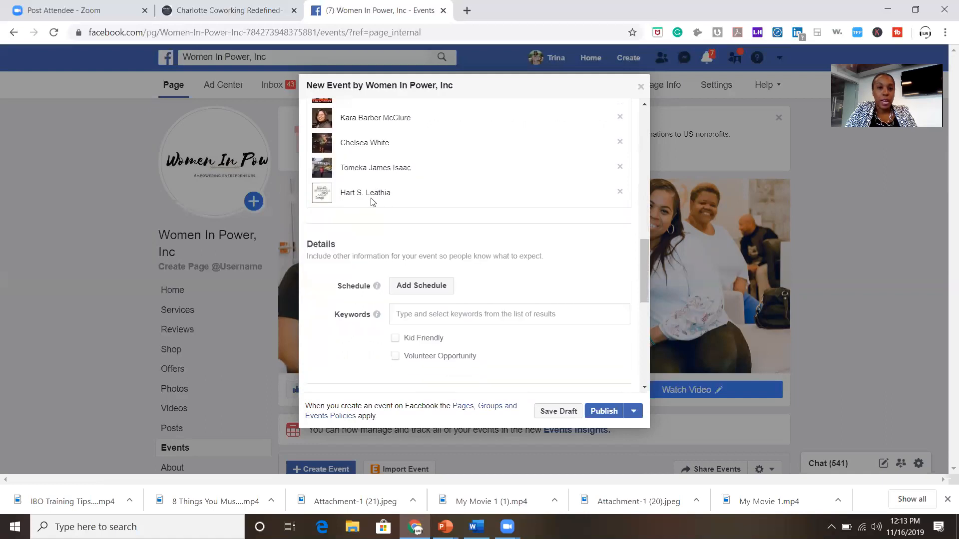
Create a 'Meet And Greet' schedule item ending on December 7, 2019.
{"action": "left_click", "coordinate": [408, 295]}
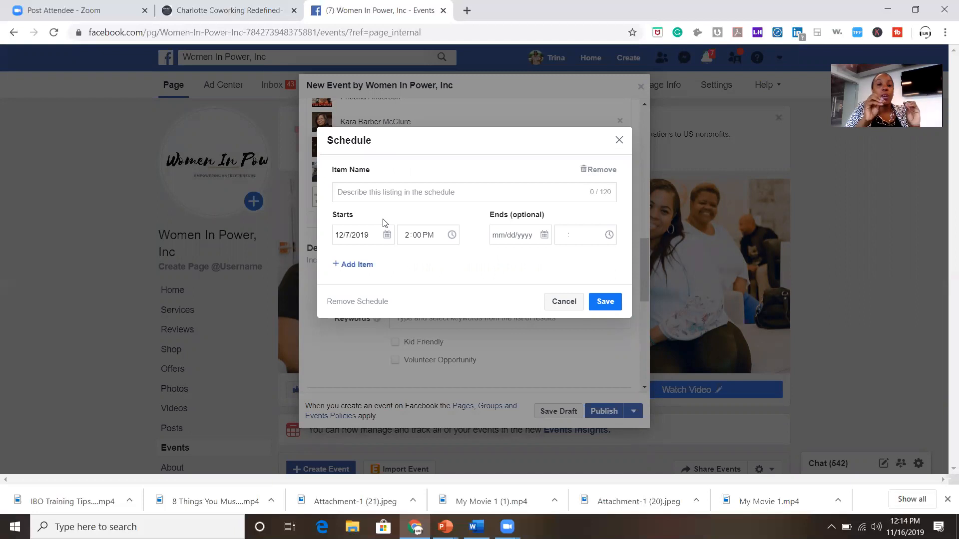
{"action": "left_click", "coordinate": [371, 193]}
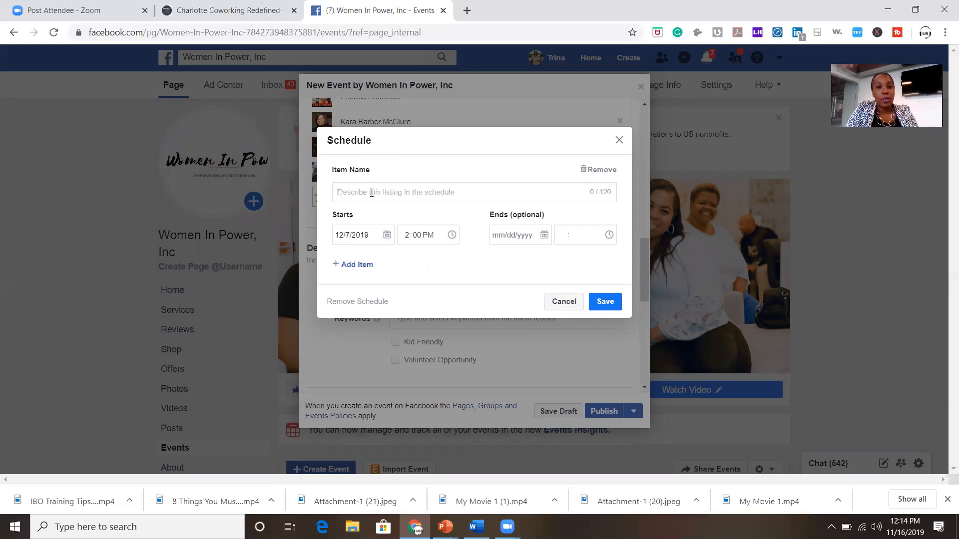
{"action": "type", "text": "M"}
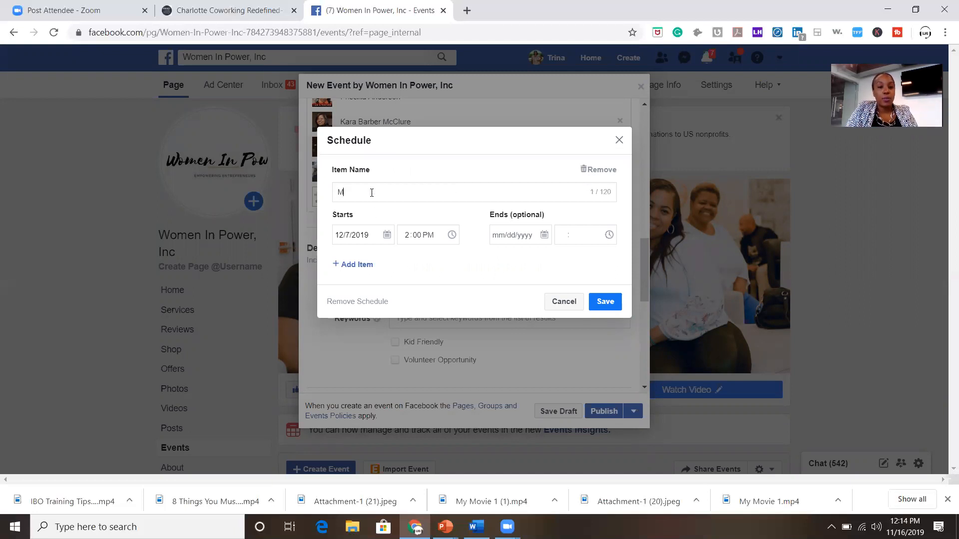
{"action": "type", "text": "eet"}
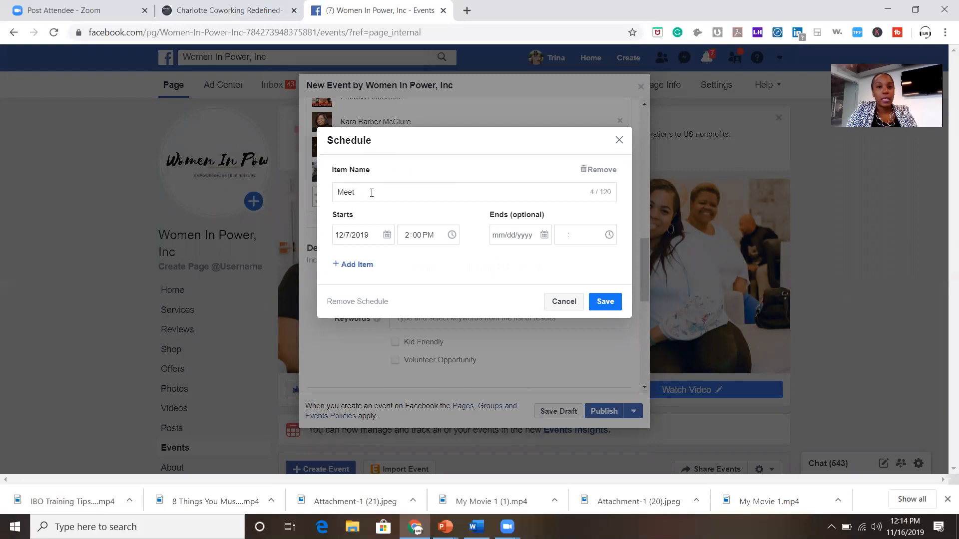
{"action": "type", "text": " And Greet"}
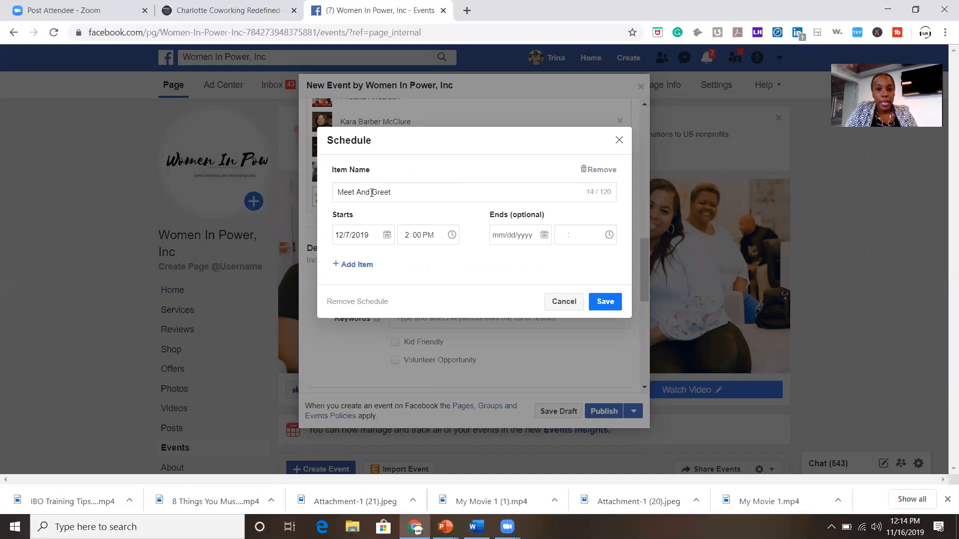
{"action": "left_click", "coordinate": [506, 237]}
{"action": "left_click", "coordinate": [622, 258]}
{"action": "left_click", "coordinate": [621, 290]}
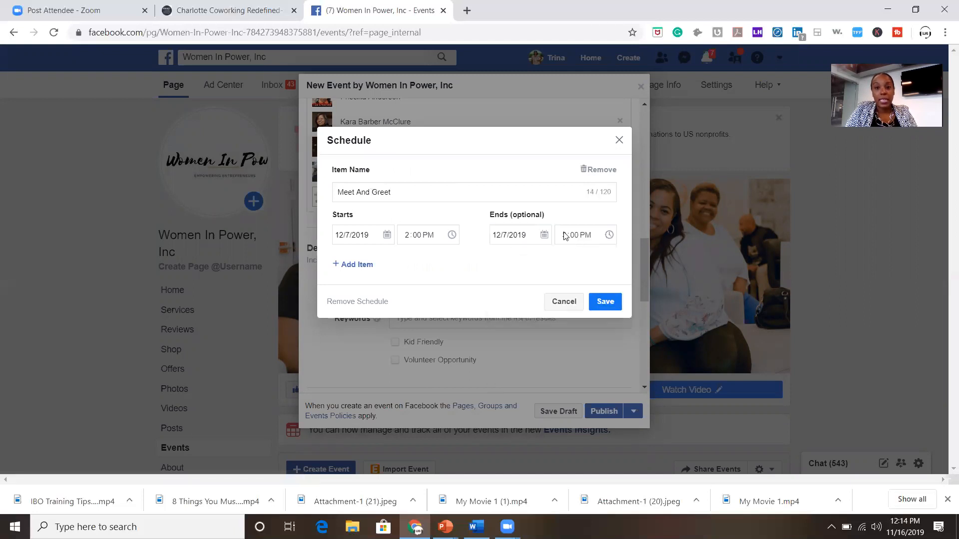
Set the Meet And Greet end time to 2:30 PM and start a second schedule item.
{"action": "left_click", "coordinate": [563, 235]}
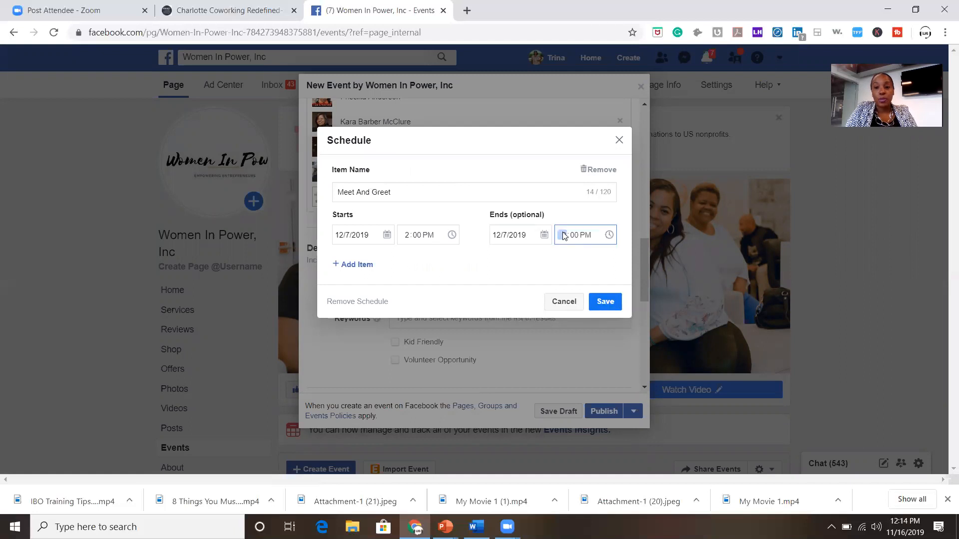
{"action": "type", "text": "11"}
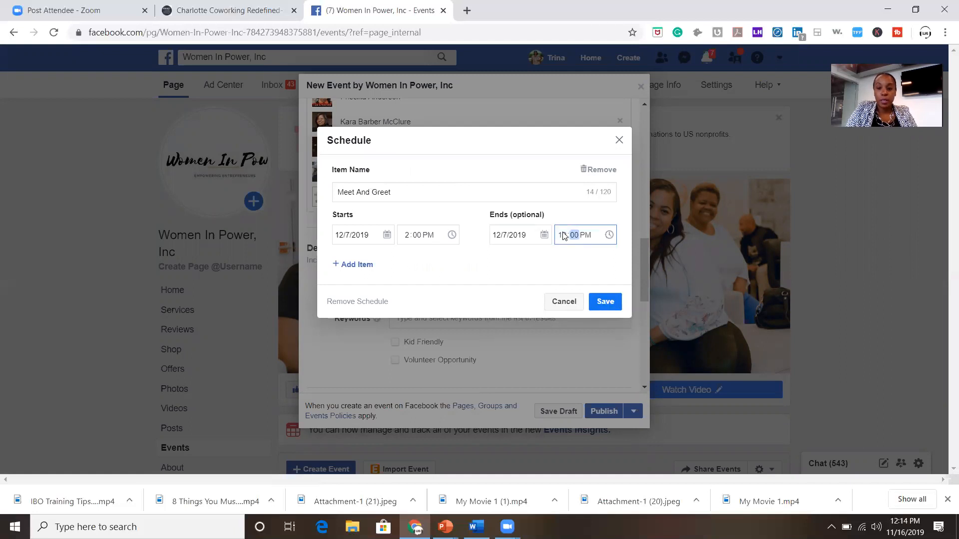
{"action": "left_click", "coordinate": [563, 235]}
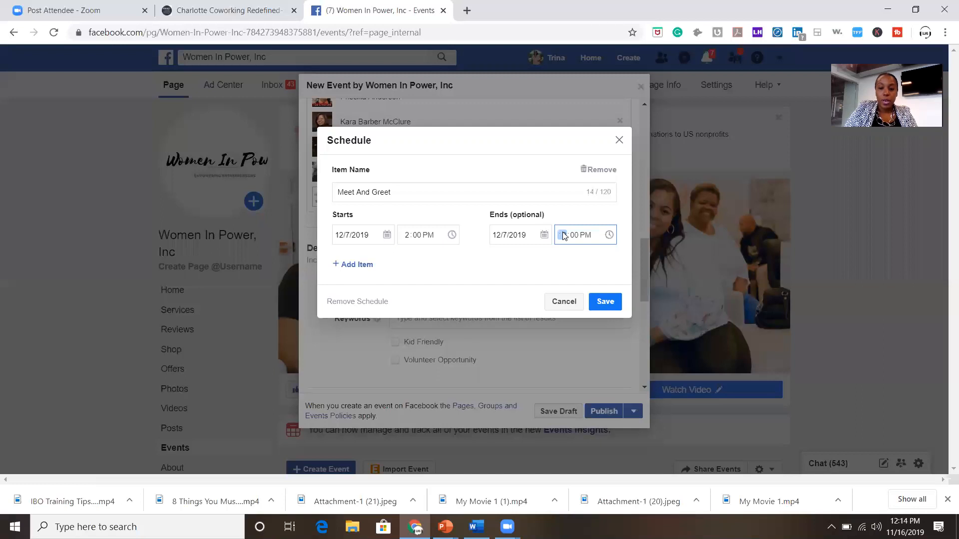
{"action": "left_click", "coordinate": [575, 237]}
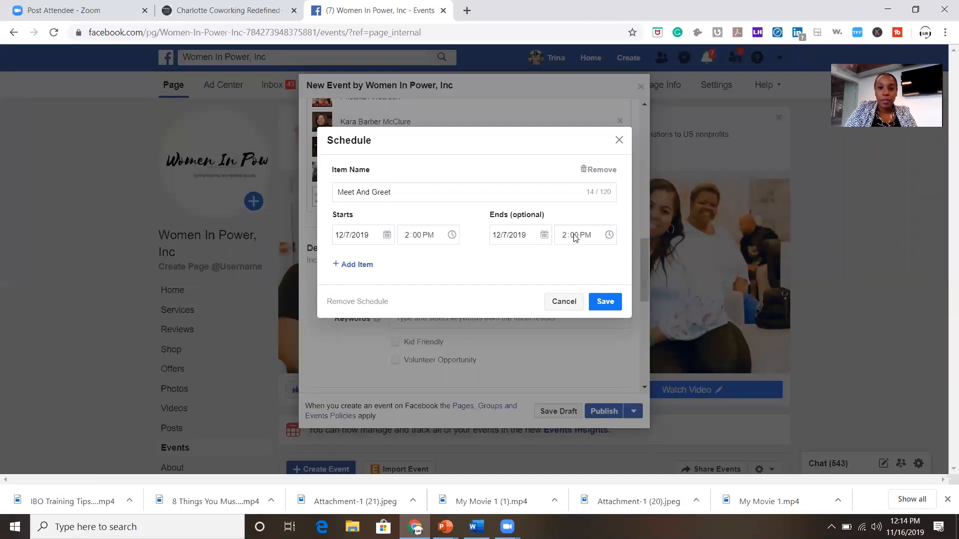
{"action": "left_click", "coordinate": [351, 265]}
{"action": "left_click", "coordinate": [356, 295]}
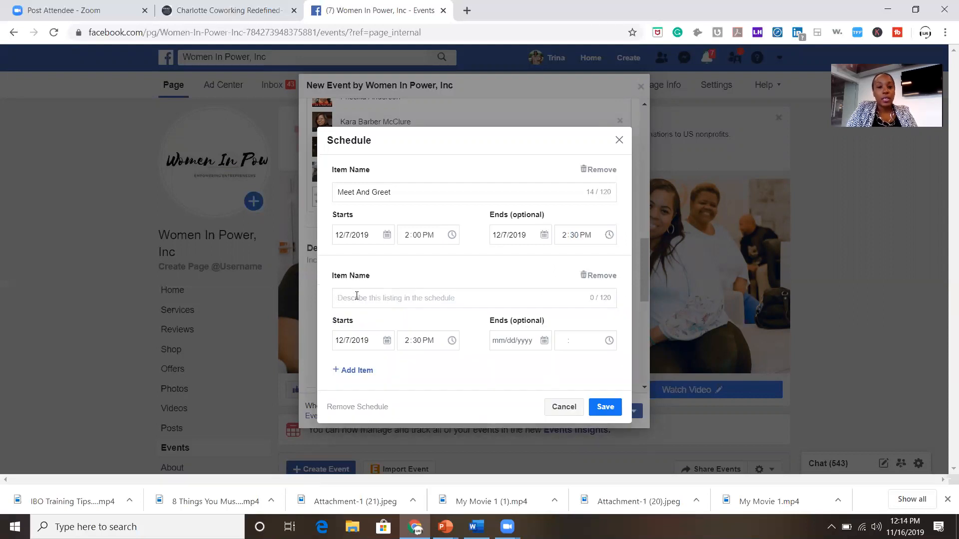
Name the second item 'Write The Vision' and set it to end 12/7/2019 at 3:00 PM.
{"action": "type", "text": "2 "}
{"action": "type", "text": "30"}
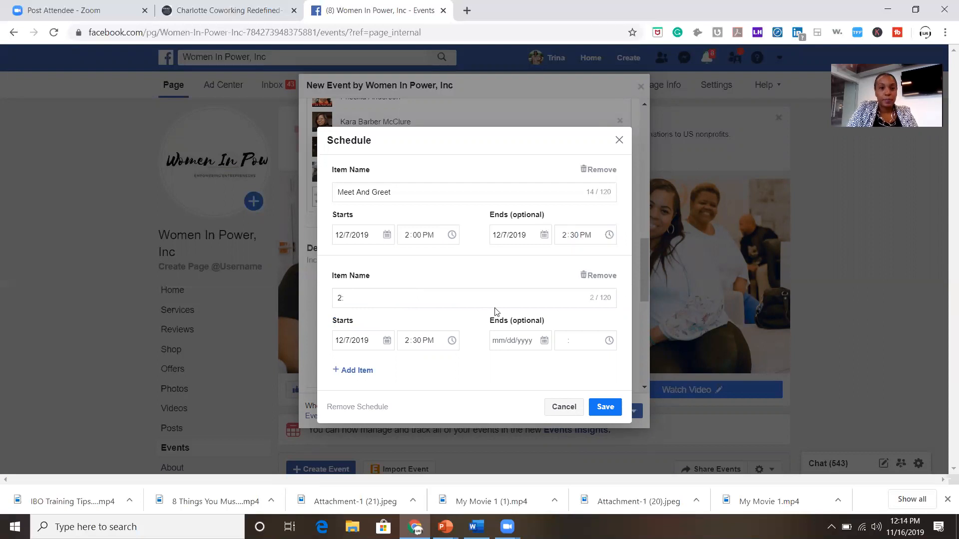
{"action": "key", "text": "BackSpace"}
{"action": "key", "text": "BackSpace"}
{"action": "type", "text": "W"}
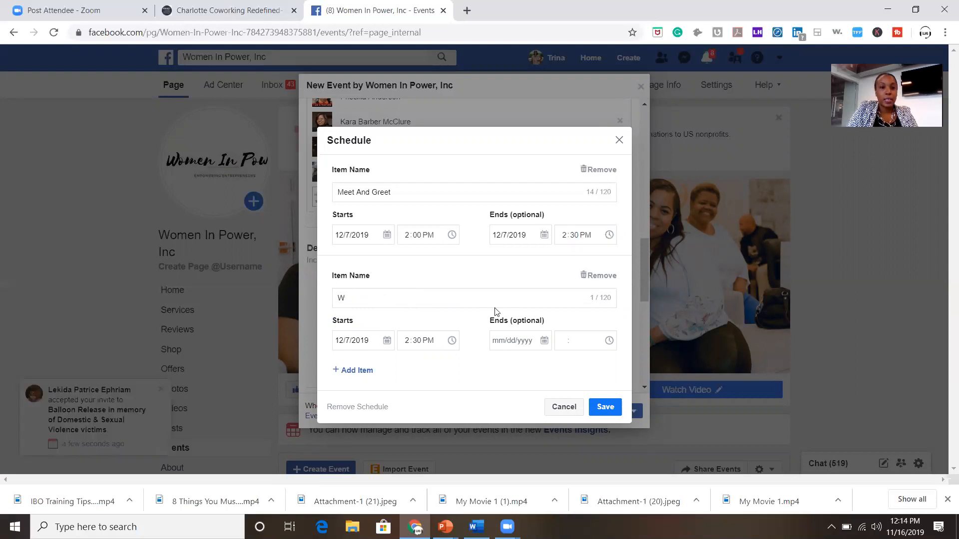
{"action": "type", "text": "inite"}
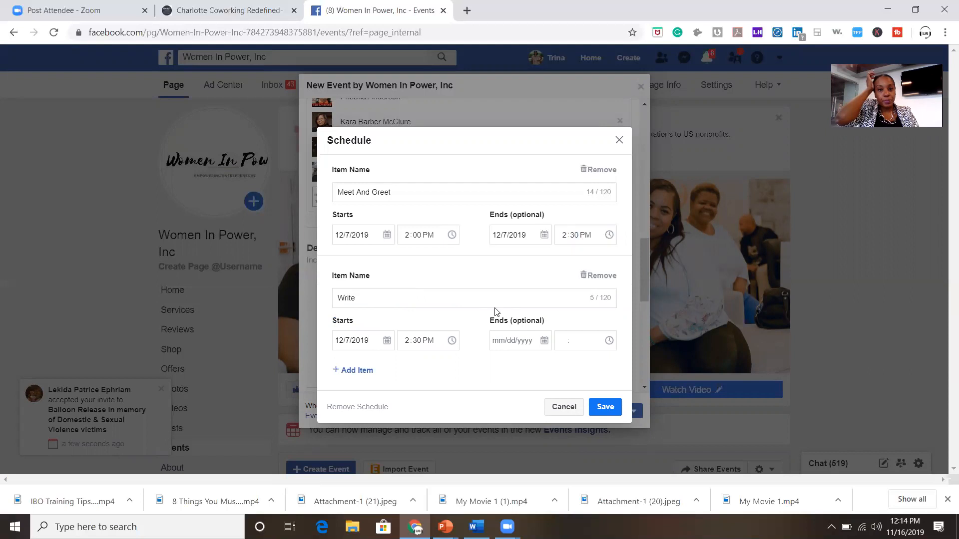
{"action": "type", "text": "The Vision"}
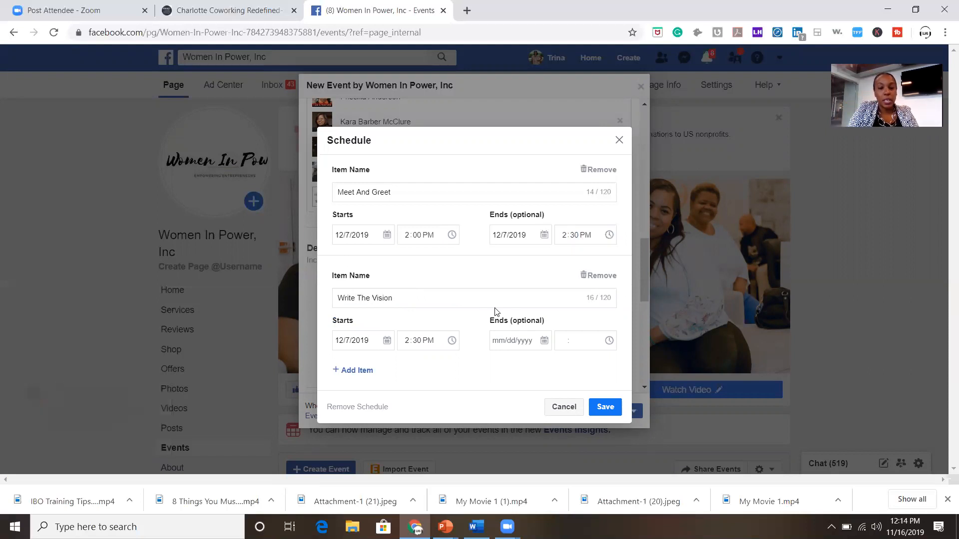
{"action": "left_click", "coordinate": [493, 341]}
{"action": "left_click", "coordinate": [623, 204]}
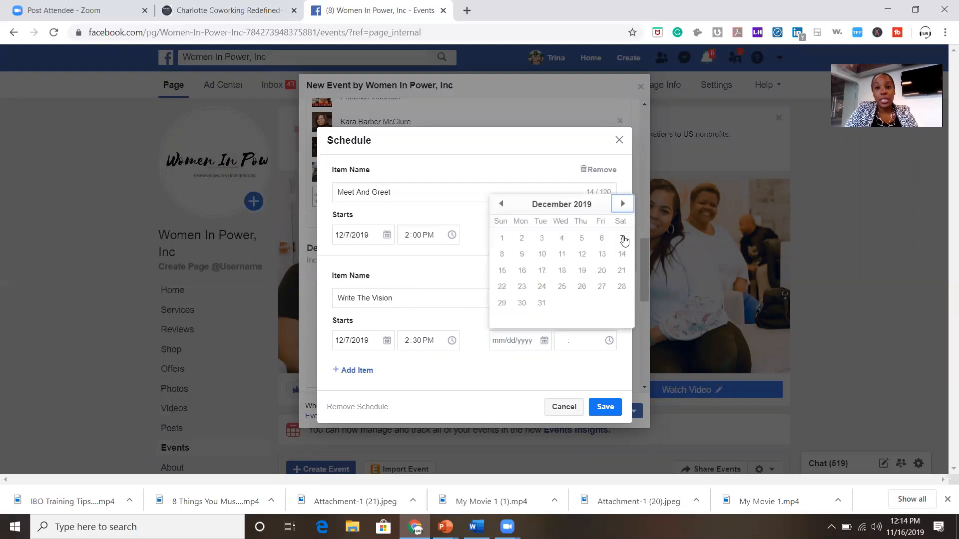
{"action": "left_click", "coordinate": [621, 238]}
{"action": "left_click", "coordinate": [574, 343]}
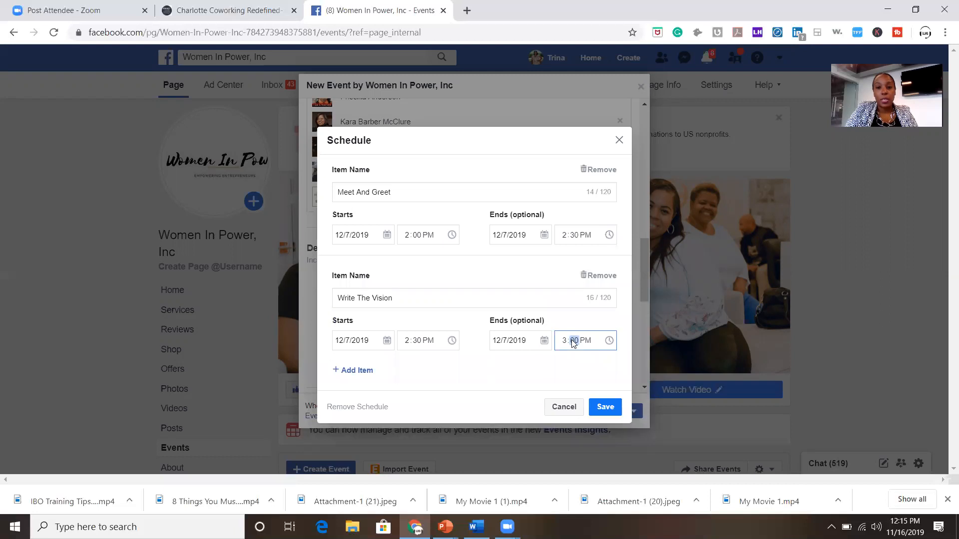
{"action": "left_click", "coordinate": [484, 364]}
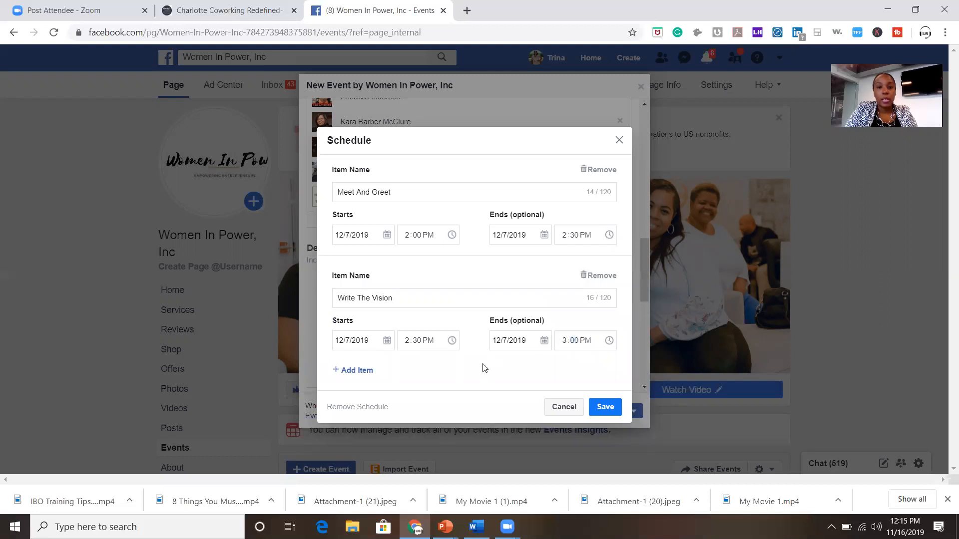
Add a third schedule item named 'Start The Vision Board Process'.
{"action": "left_click", "coordinate": [364, 372]}
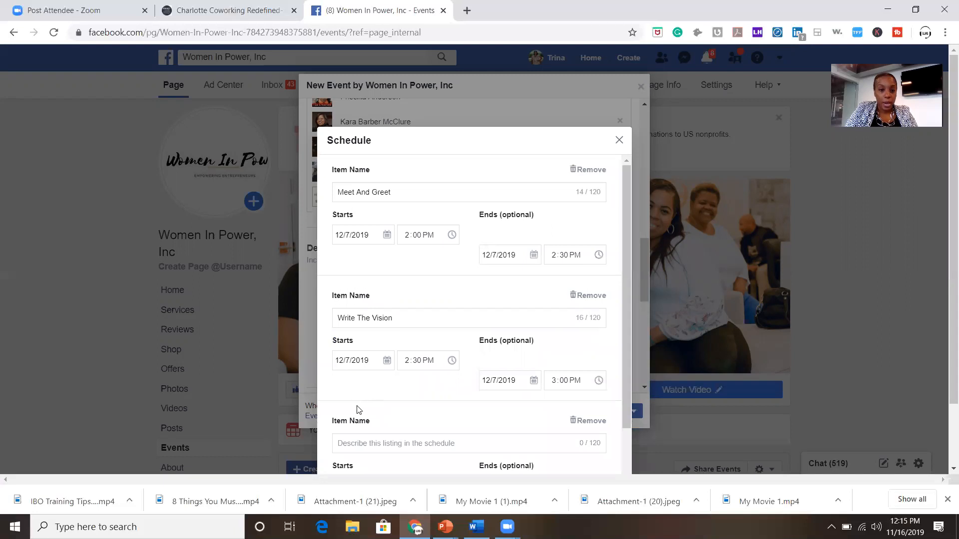
{"action": "scroll", "coordinate": [357, 409], "scroll_direction": "down", "scroll_amount": 1}
{"action": "left_click", "coordinate": [355, 387]}
{"action": "type", "text": "Star"}
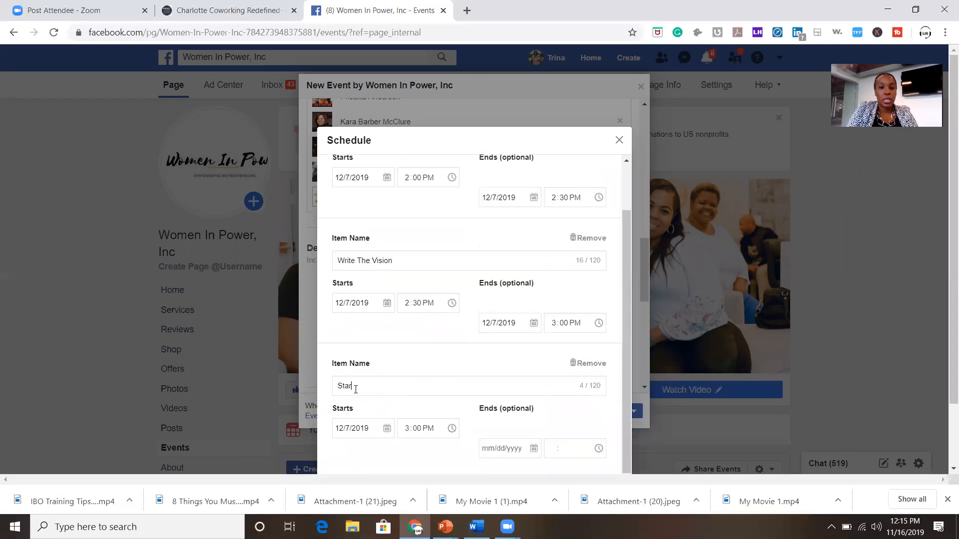
{"action": "type", "text": "t The  Vi"}
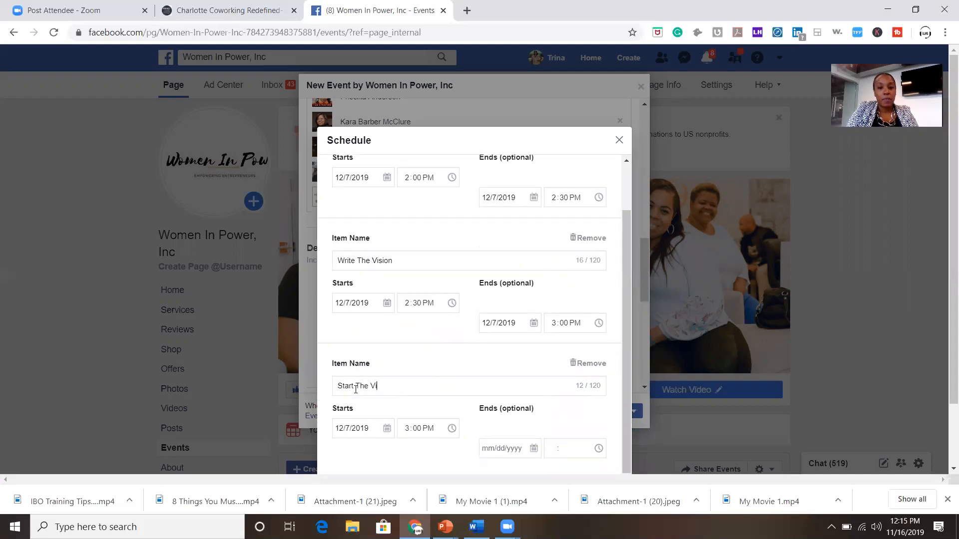
{"action": "type", "text": "sion Board"}
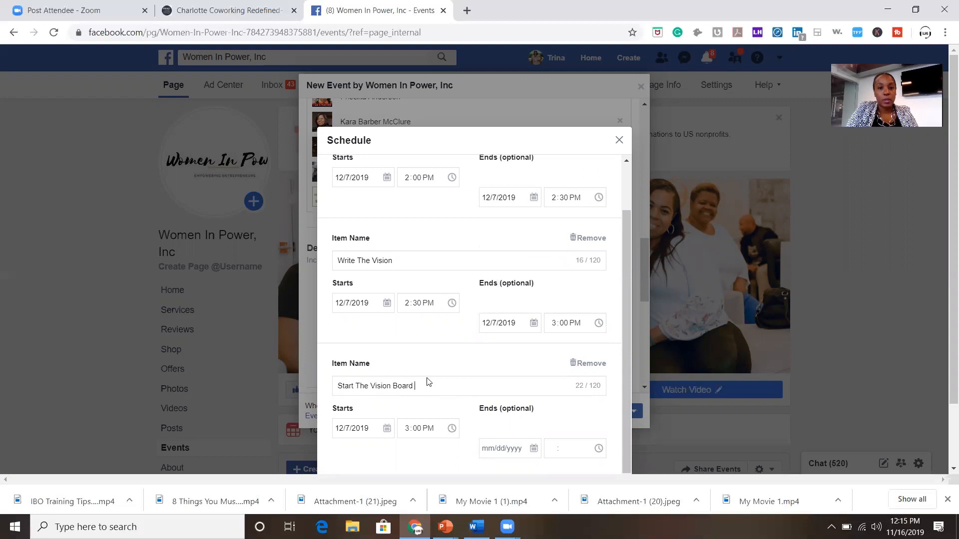
{"action": "type", "text": " Process"}
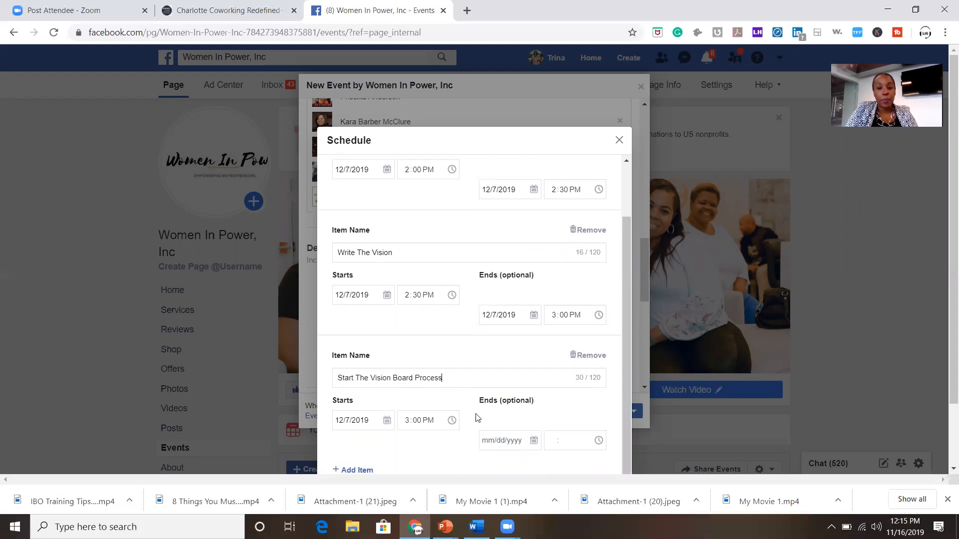
{"action": "scroll", "coordinate": [481, 433], "scroll_direction": "down", "scroll_amount": 2}
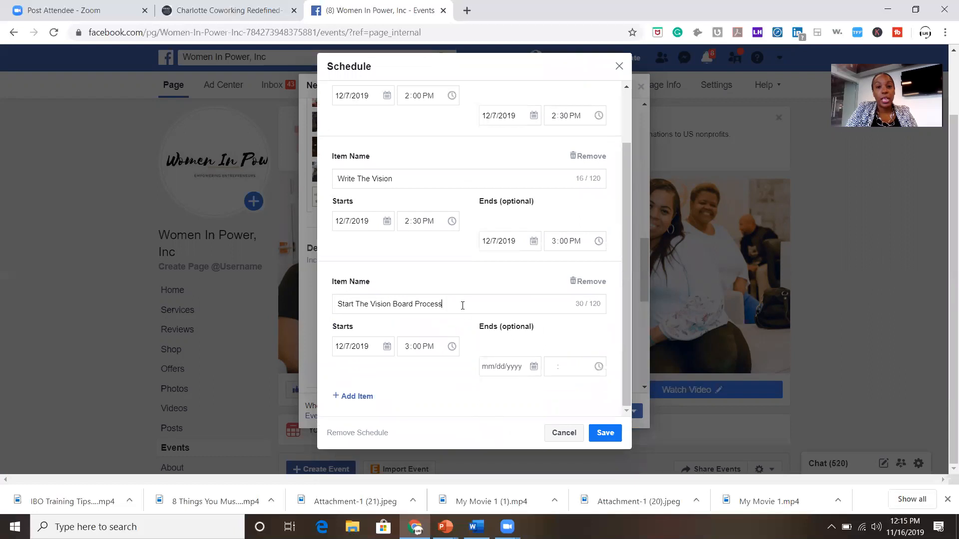
Set the third item to end 12/7/2019 at 4:30 PM and save the schedule.
{"action": "left_click", "coordinate": [507, 371]}
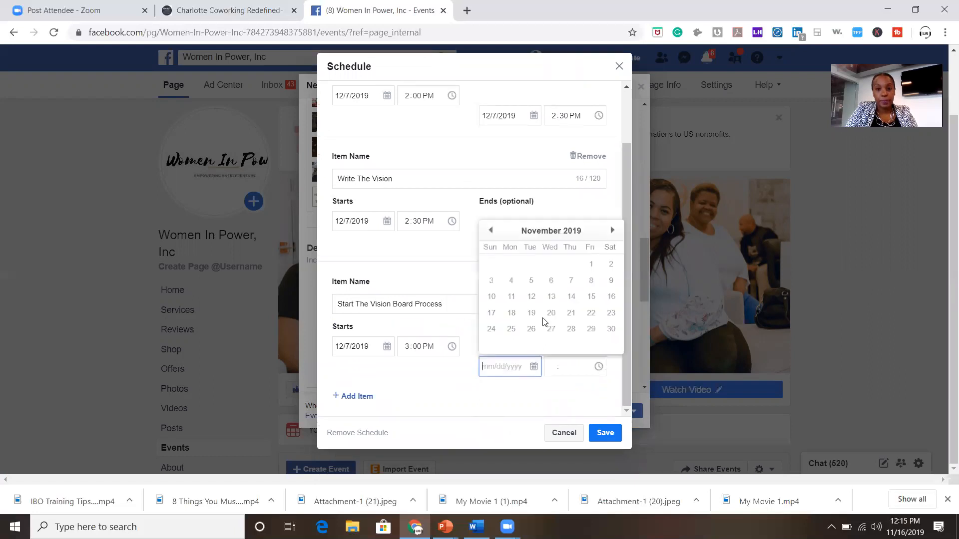
{"action": "left_click", "coordinate": [611, 230]}
{"action": "left_click", "coordinate": [609, 264]}
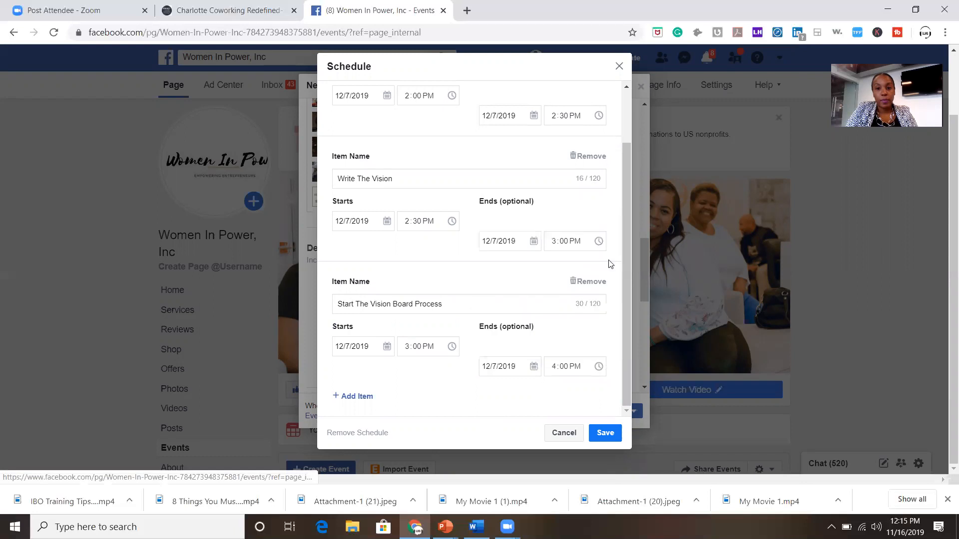
{"action": "left_click", "coordinate": [563, 368]}
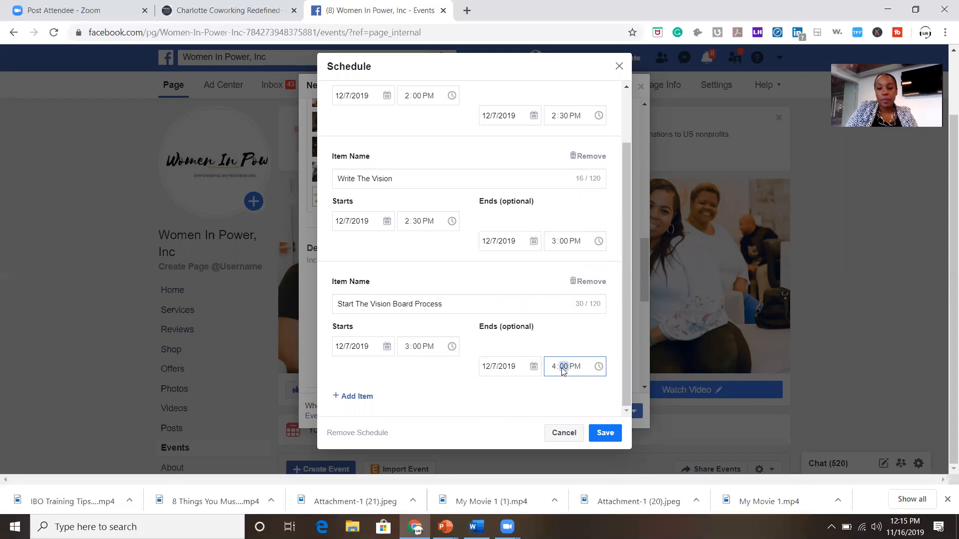
{"action": "left_click", "coordinate": [458, 379]}
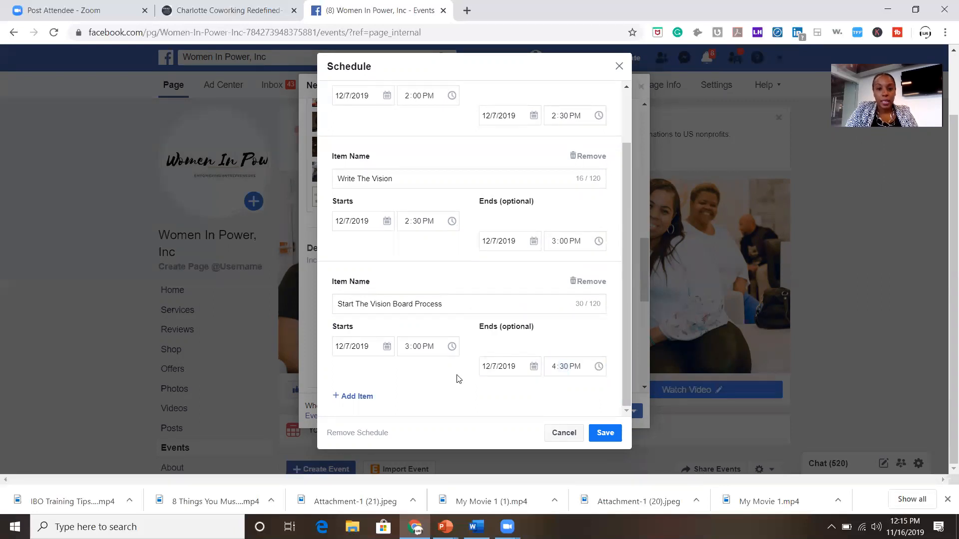
{"action": "left_click", "coordinate": [600, 433]}
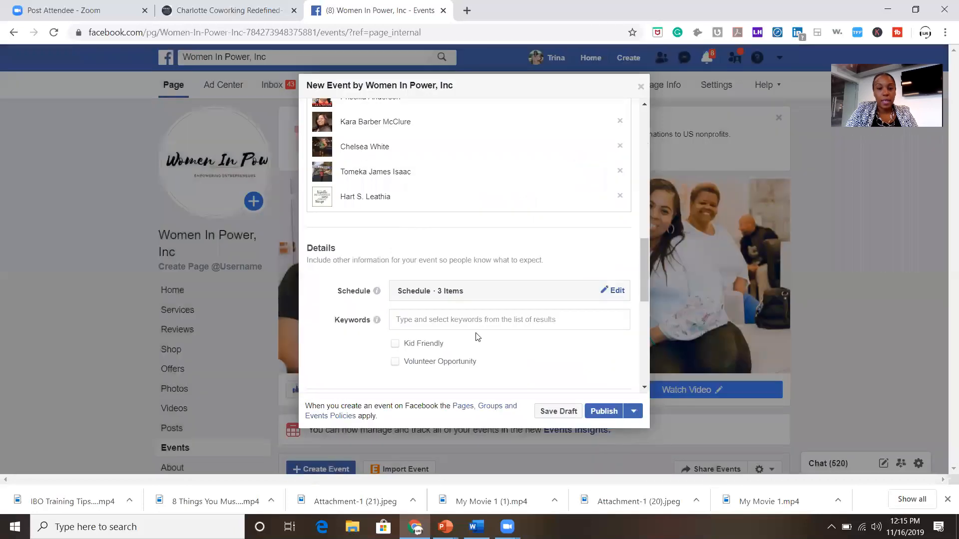
Review the event options and remove the ticket link field so no ticket URL is set.
{"action": "scroll", "coordinate": [477, 337], "scroll_direction": "down", "scroll_amount": 3}
{"action": "scroll", "coordinate": [476, 337], "scroll_direction": "up", "scroll_amount": 2}
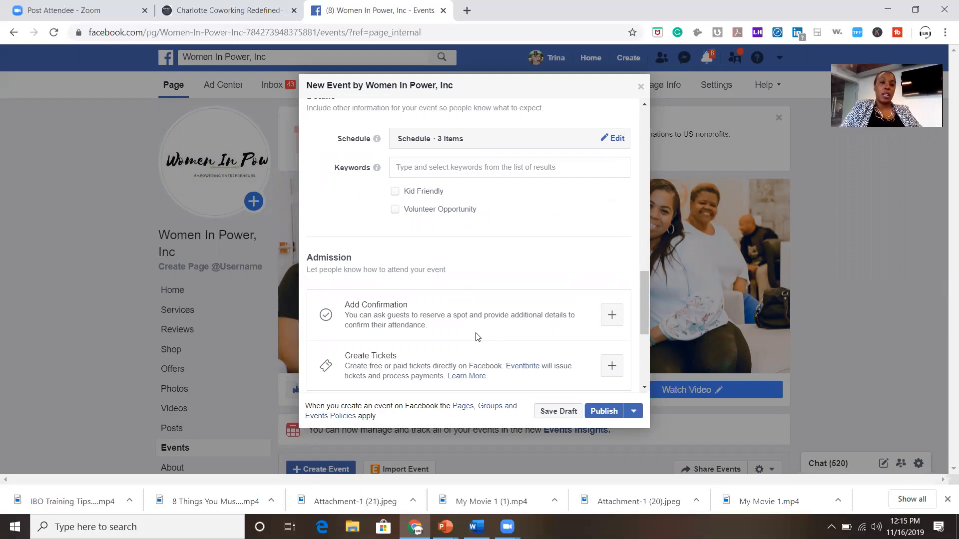
{"action": "scroll", "coordinate": [475, 337], "scroll_direction": "up", "scroll_amount": 3}
{"action": "scroll", "coordinate": [475, 337], "scroll_direction": "up", "scroll_amount": 5}
{"action": "scroll", "coordinate": [476, 337], "scroll_direction": "down", "scroll_amount": 10}
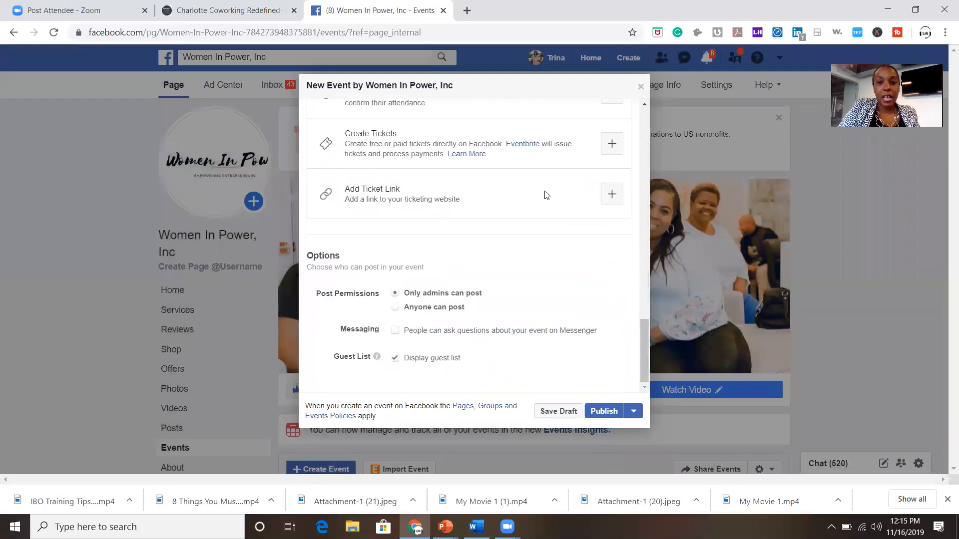
{"action": "left_click", "coordinate": [613, 196]}
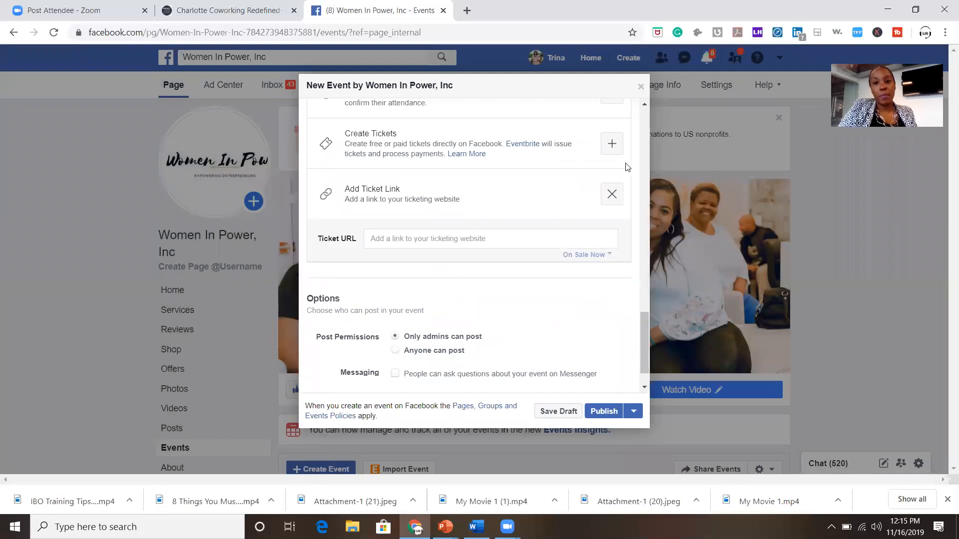
{"action": "left_click", "coordinate": [616, 194]}
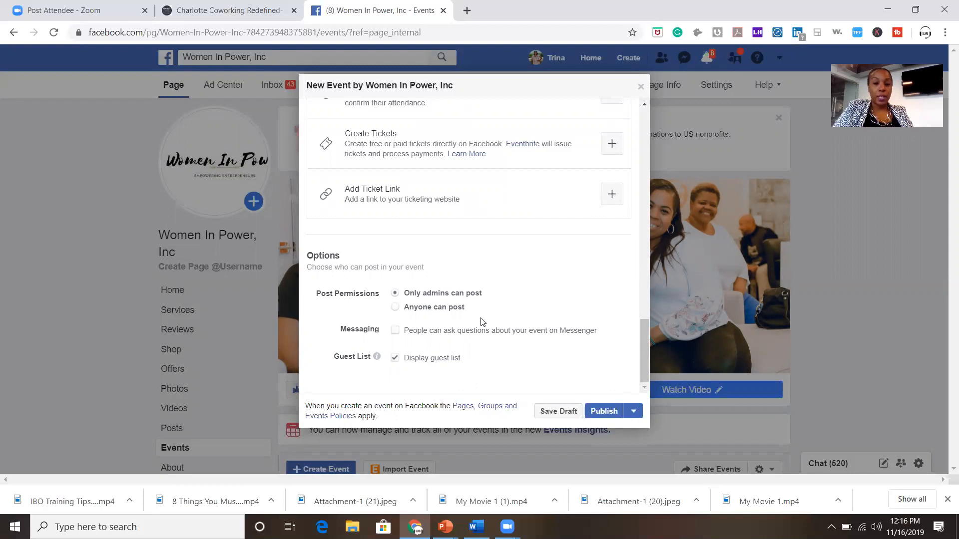
Allow guests to ask questions on Messenger and review the event's settings.
{"action": "left_click", "coordinate": [394, 331]}
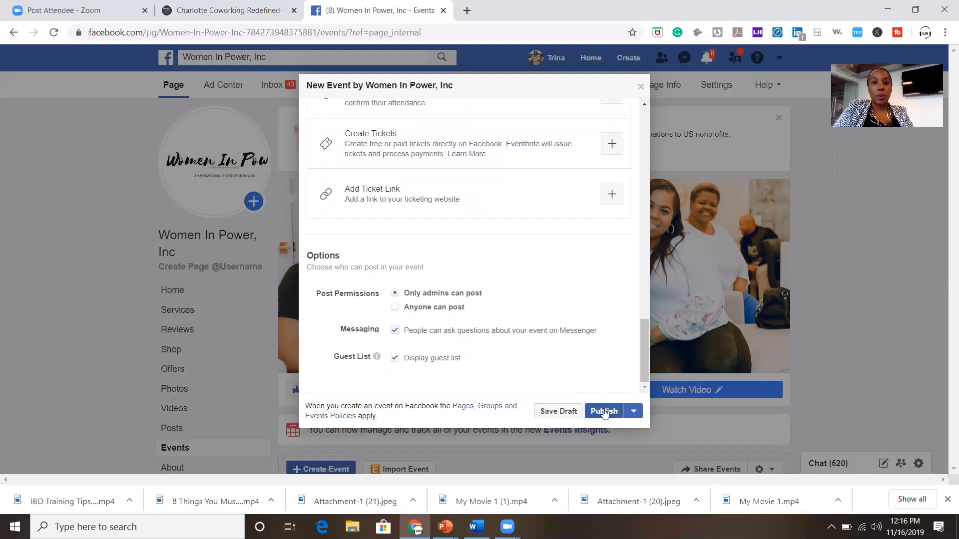
{"action": "scroll", "coordinate": [572, 279], "scroll_direction": "up", "scroll_amount": 10}
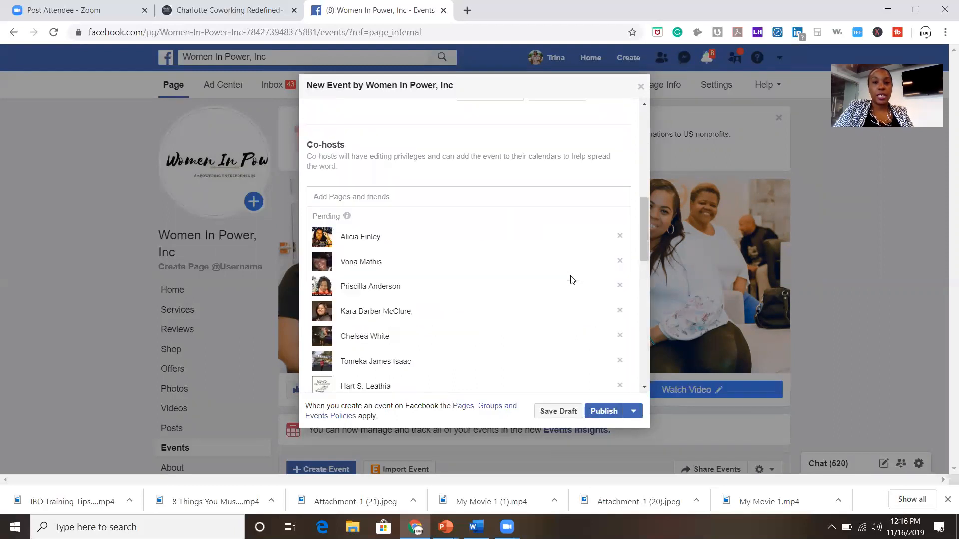
{"action": "scroll", "coordinate": [572, 280], "scroll_direction": "up", "scroll_amount": 10}
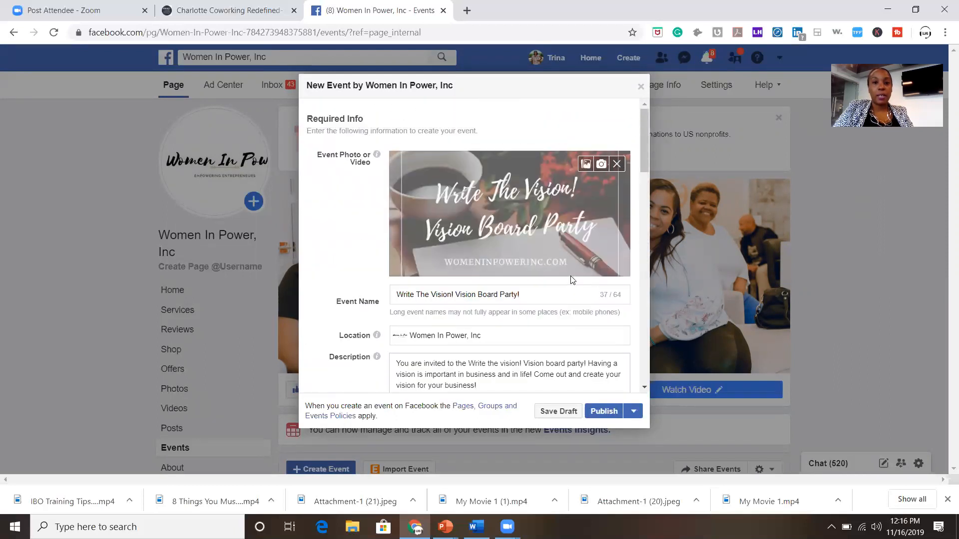
{"action": "scroll", "coordinate": [571, 279], "scroll_direction": "down", "scroll_amount": 5}
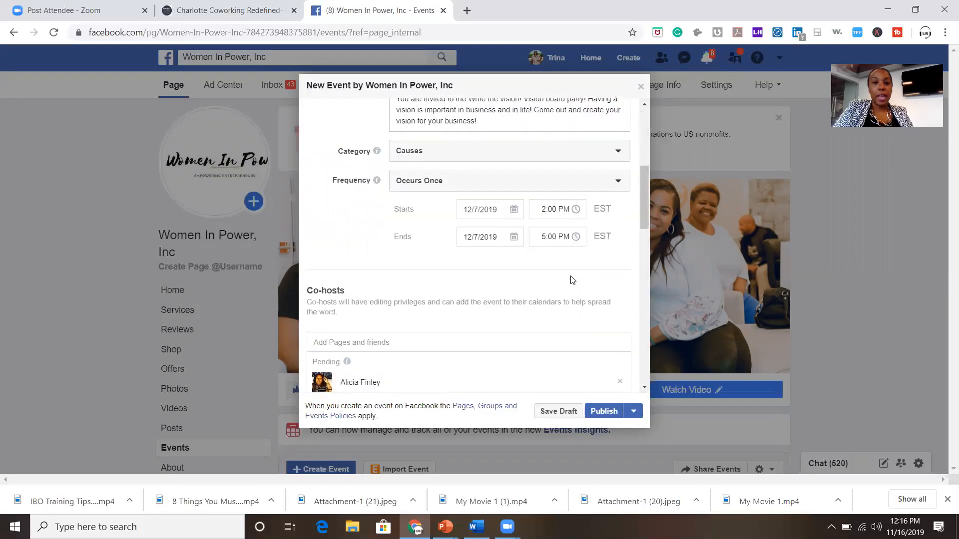
{"action": "scroll", "coordinate": [548, 282], "scroll_direction": "down", "scroll_amount": 3}
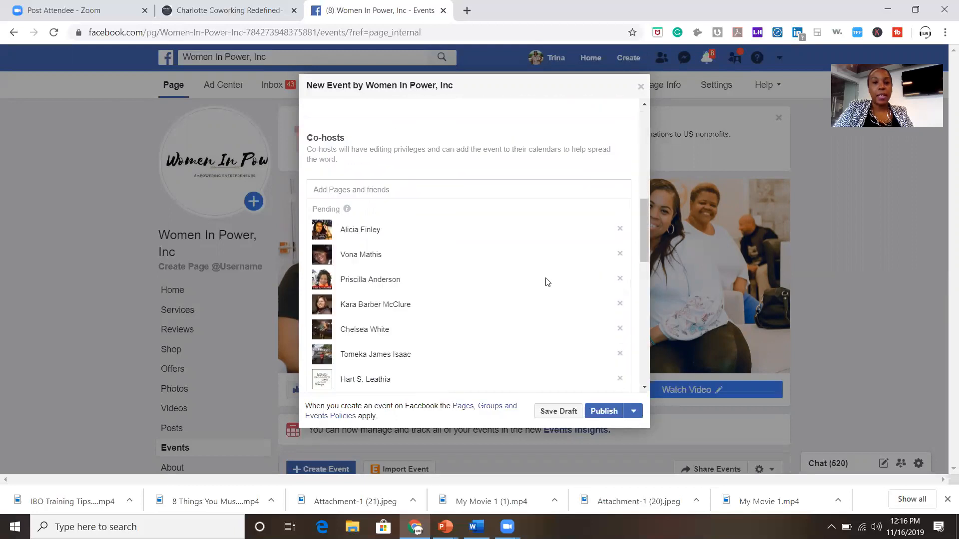
{"action": "scroll", "coordinate": [359, 299], "scroll_direction": "down", "scroll_amount": 5}
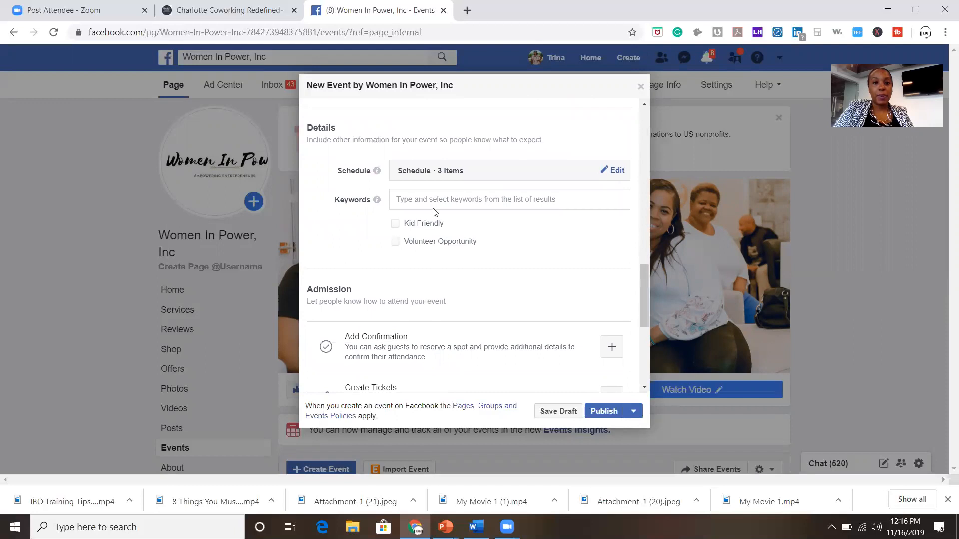
{"action": "scroll", "coordinate": [490, 280], "scroll_direction": "down", "scroll_amount": 4}
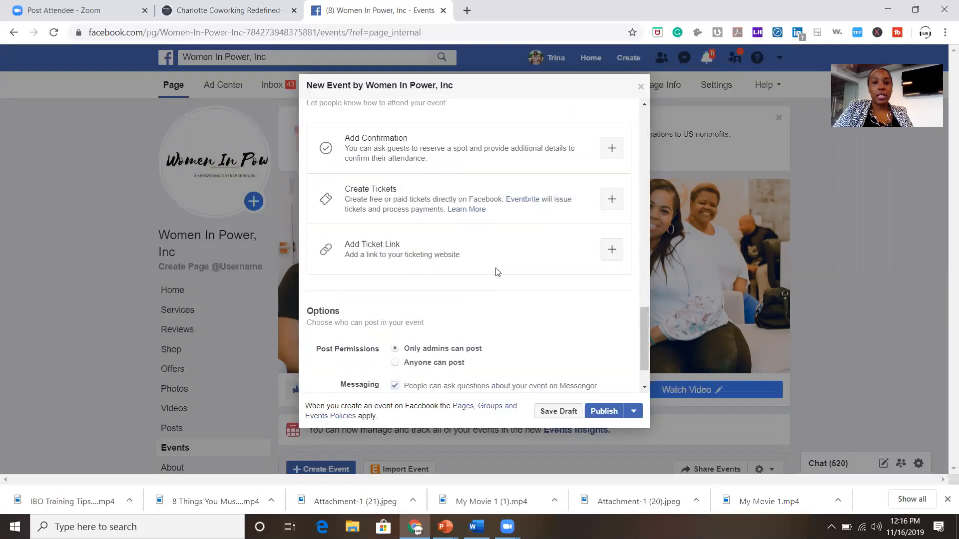
Leave the ticket link off and publish the event.
{"action": "left_click", "coordinate": [612, 249]}
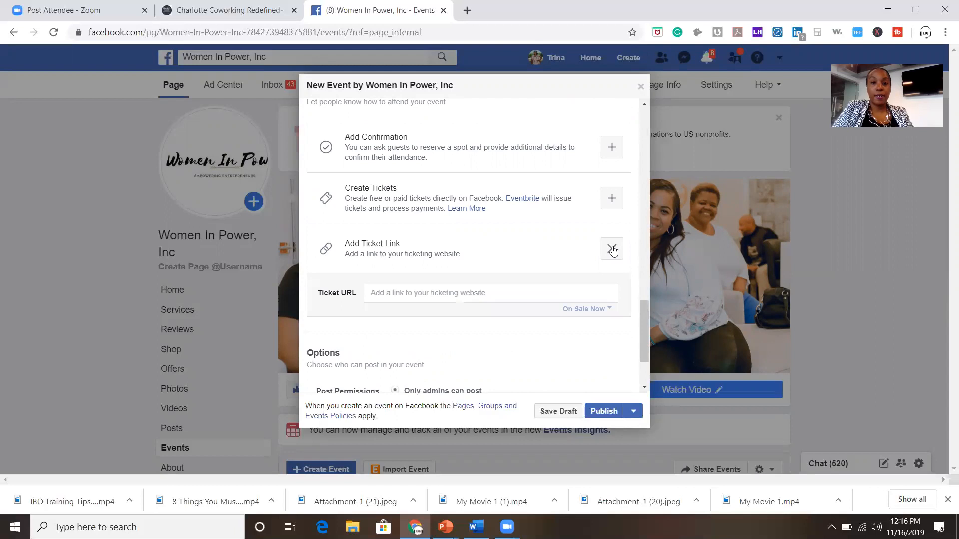
{"action": "left_click", "coordinate": [612, 249]}
{"action": "scroll", "coordinate": [507, 343], "scroll_direction": "down", "scroll_amount": 1}
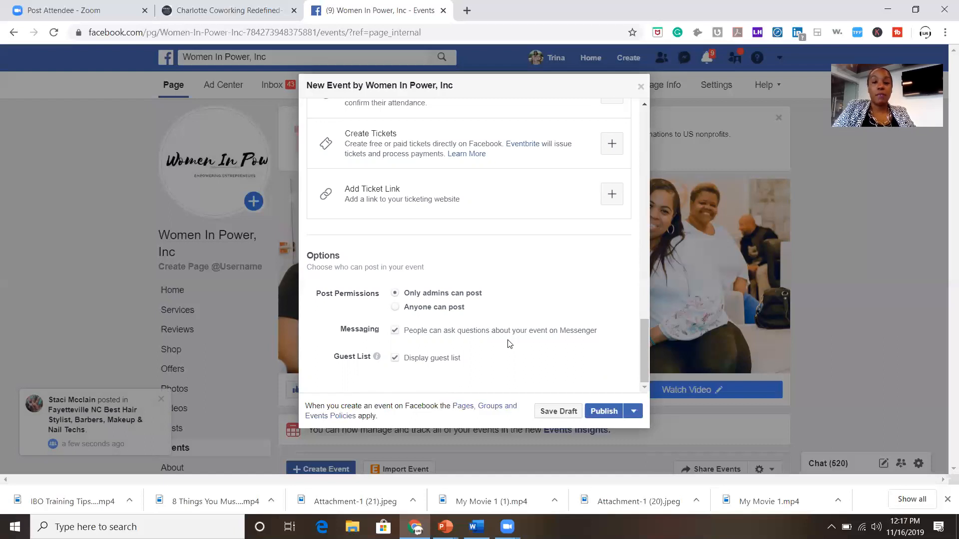
{"action": "left_click", "coordinate": [605, 412]}
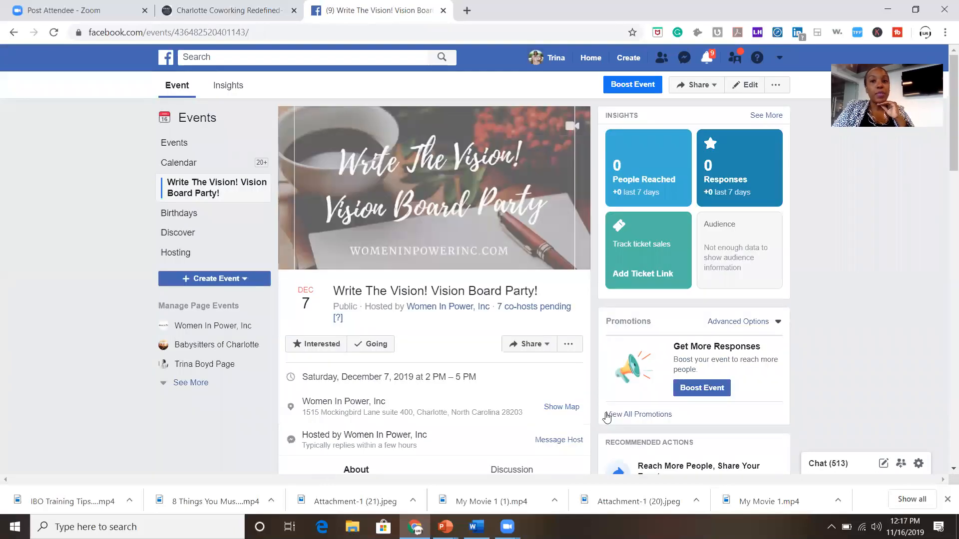
Check the Share options on the published Vision Board Party event page.
{"action": "left_click", "coordinate": [517, 345]}
{"action": "scroll", "coordinate": [494, 390], "scroll_direction": "down", "scroll_amount": 6}
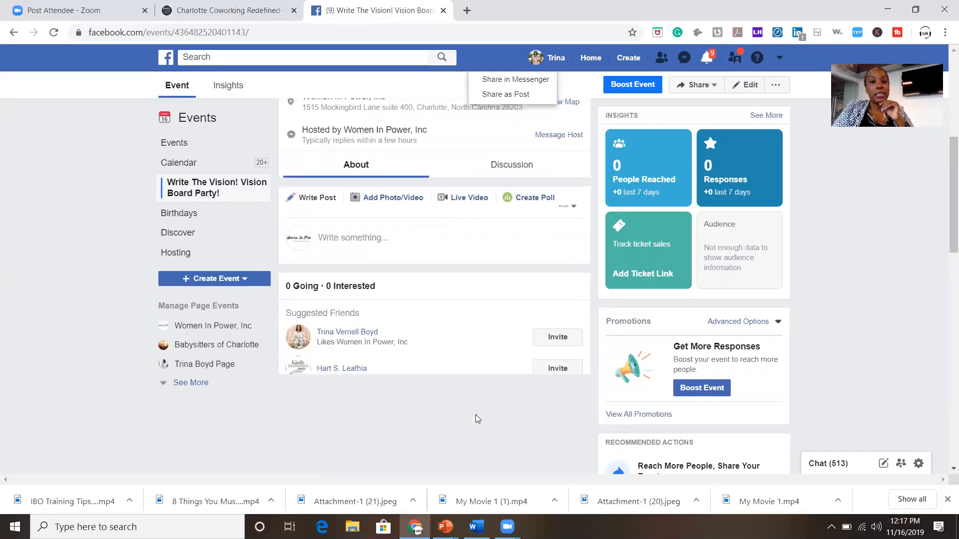
{"action": "scroll", "coordinate": [477, 419], "scroll_direction": "up", "scroll_amount": 6}
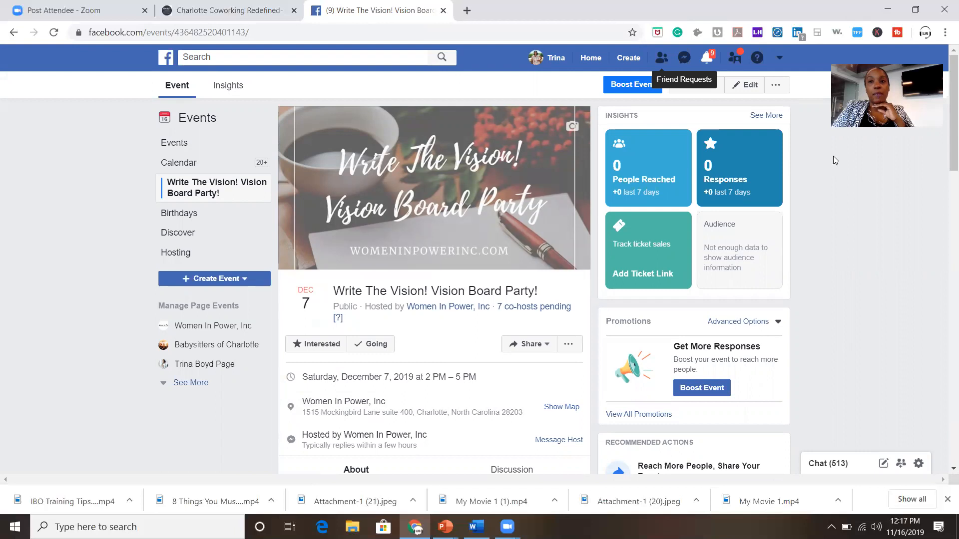
Search Google for 'vision board party pictures' in a new tab and show image results.
{"action": "left_click", "coordinate": [467, 10]}
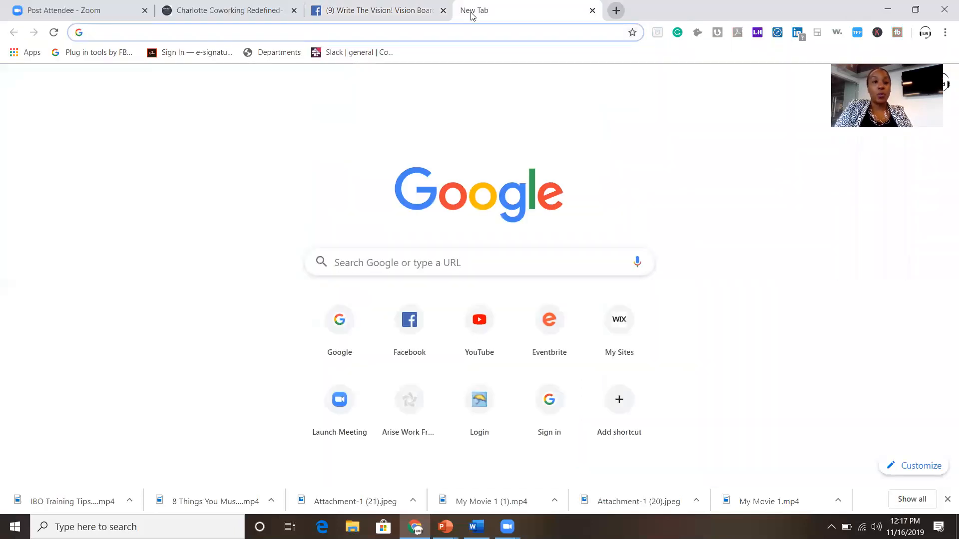
{"action": "type", "text": "vision"}
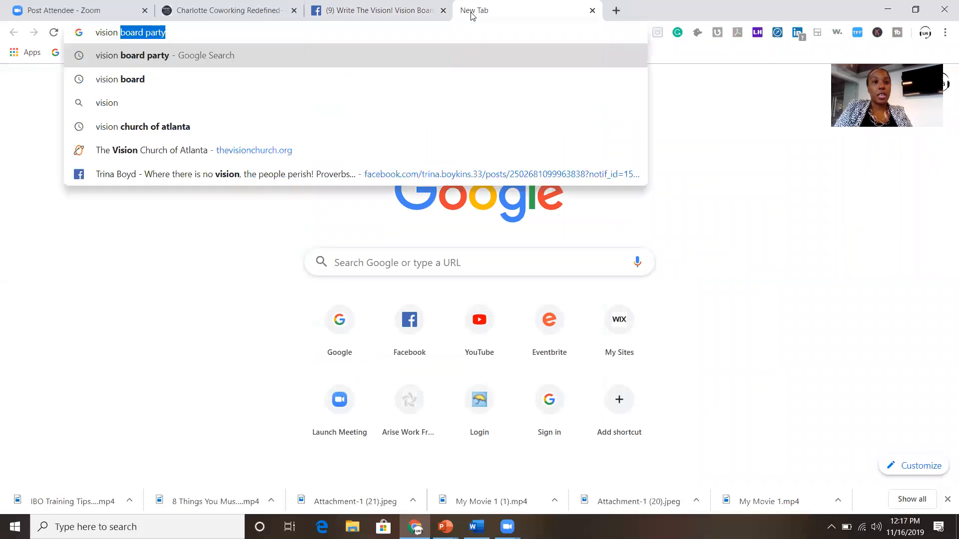
{"action": "type", "text": " board party"}
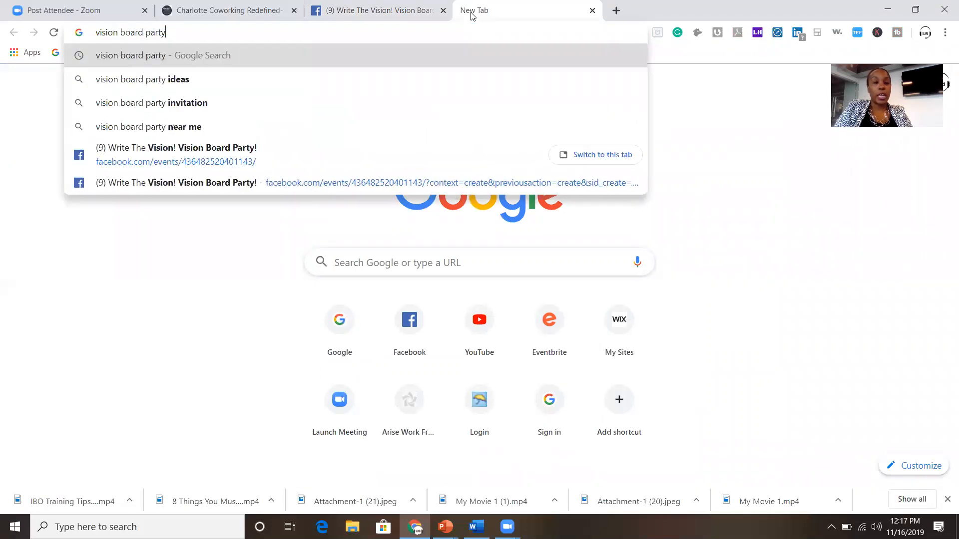
{"action": "type", "text": " pictures"}
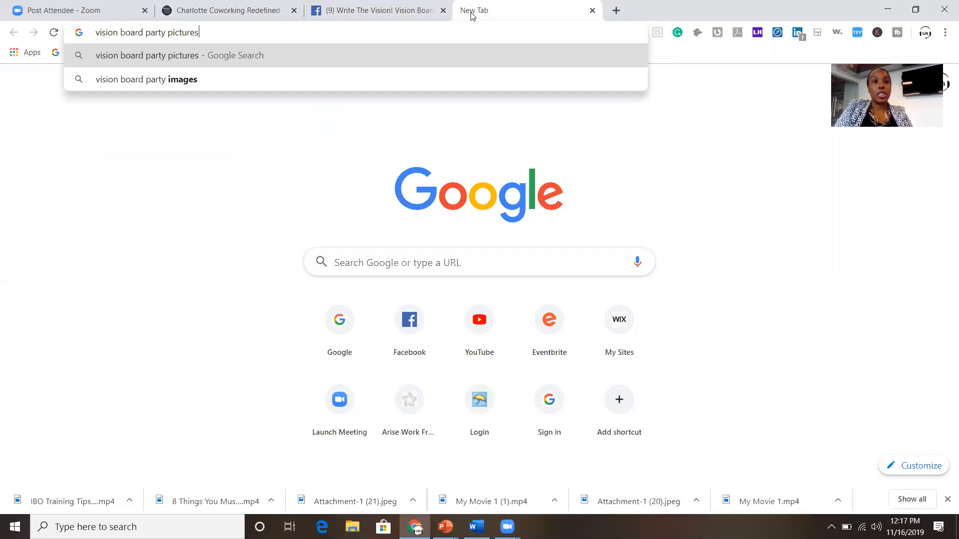
{"action": "key", "text": "Return"}
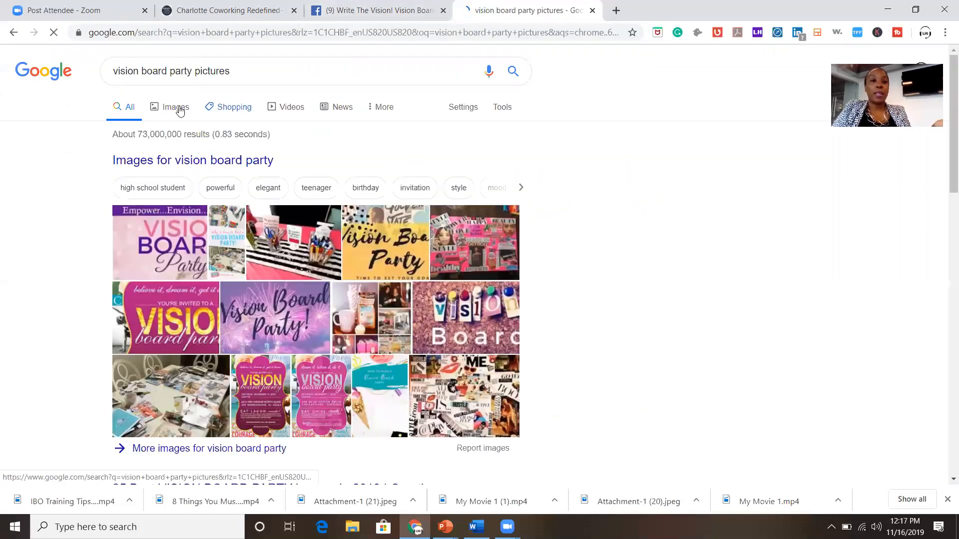
{"action": "left_click", "coordinate": [180, 111]}
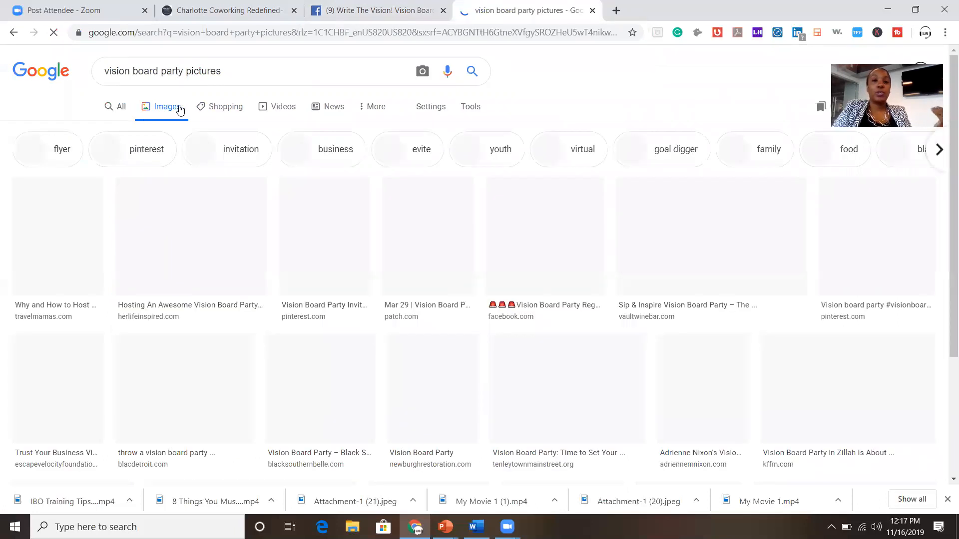
Browse the vision board party image results, then return to the Facebook event tab.
{"action": "scroll", "coordinate": [341, 309], "scroll_direction": "down", "scroll_amount": 5}
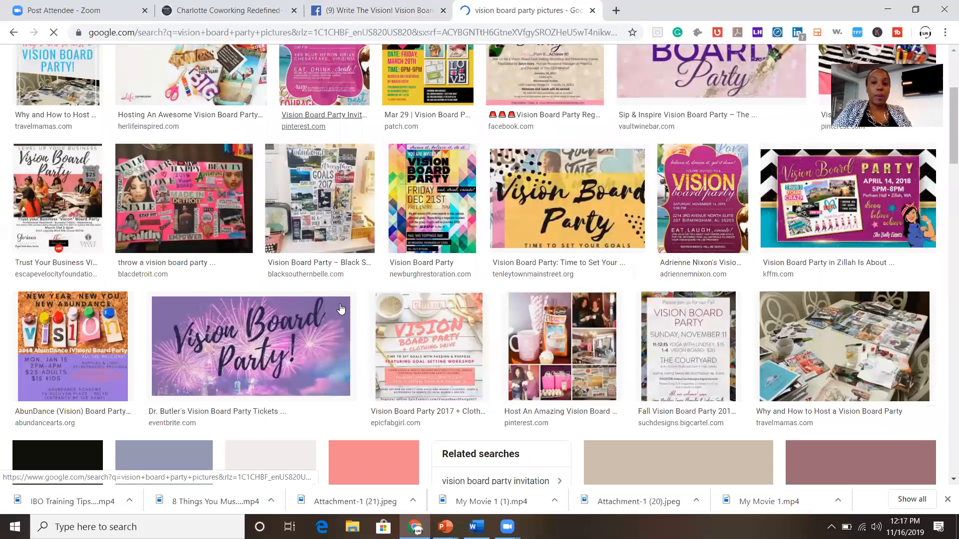
{"action": "scroll", "coordinate": [341, 309], "scroll_direction": "down", "scroll_amount": 6}
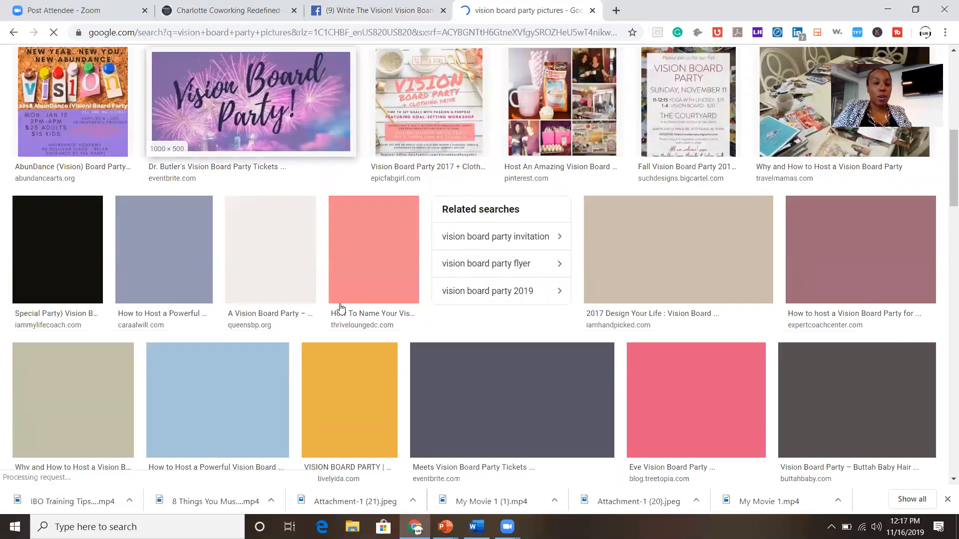
{"action": "scroll", "coordinate": [341, 309], "scroll_direction": "up", "scroll_amount": 5}
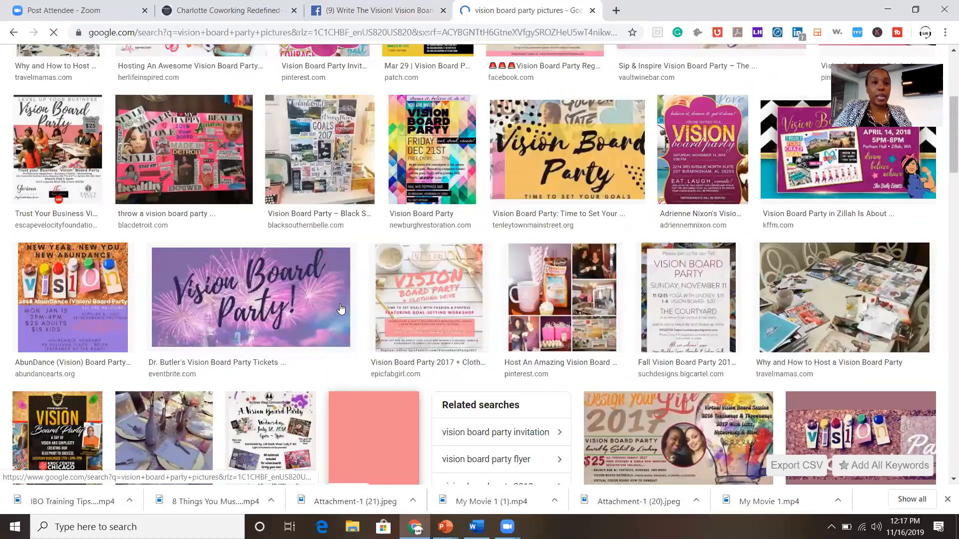
{"action": "scroll", "coordinate": [341, 309], "scroll_direction": "down", "scroll_amount": 6}
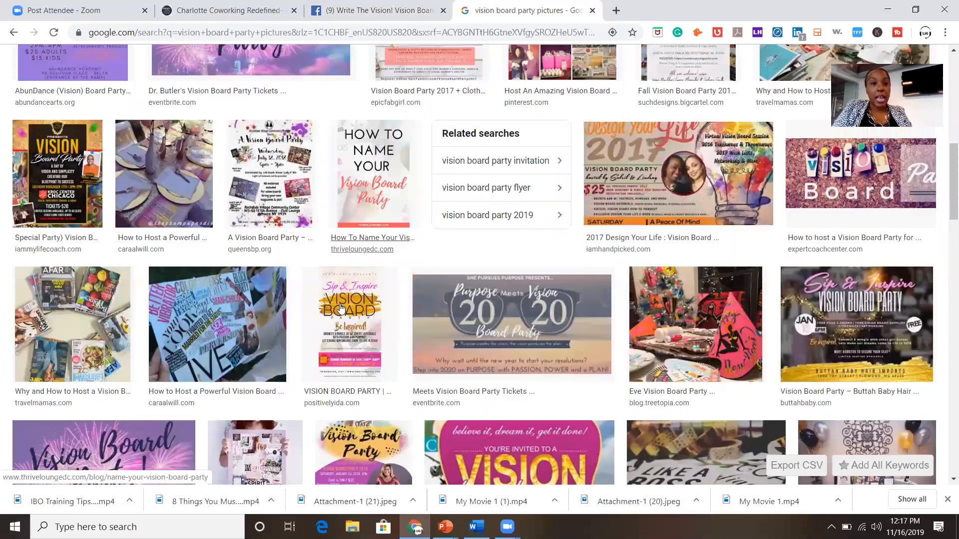
{"action": "scroll", "coordinate": [341, 310], "scroll_direction": "down", "scroll_amount": 5}
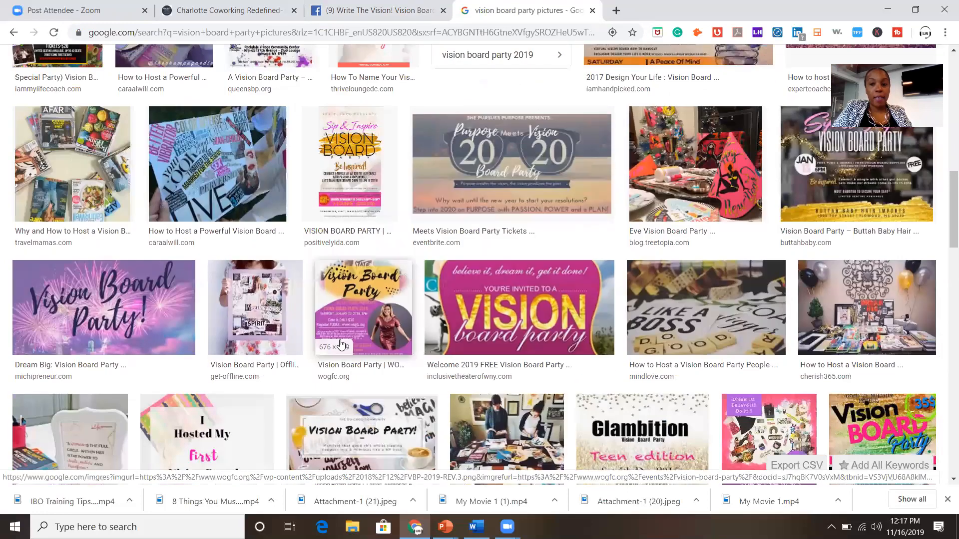
{"action": "scroll", "coordinate": [341, 345], "scroll_direction": "down", "scroll_amount": 1}
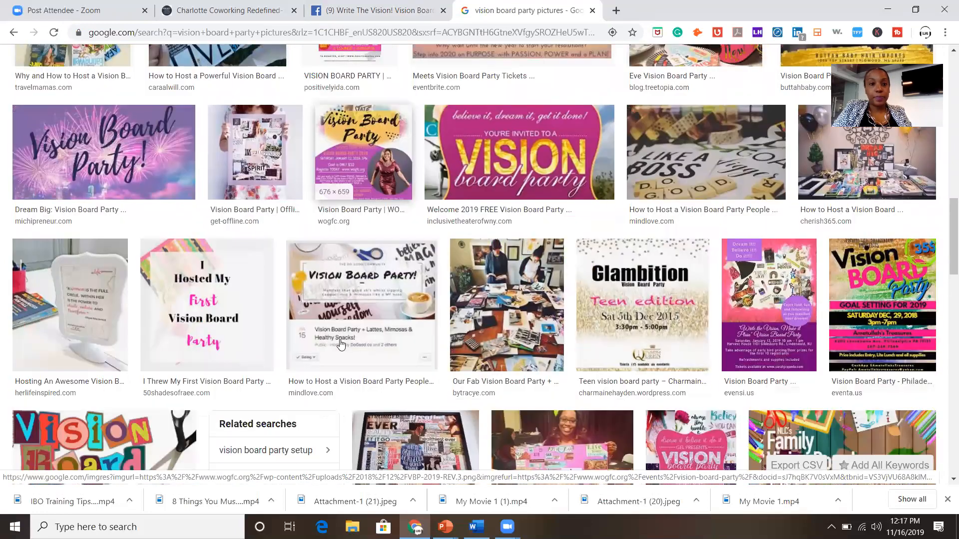
{"action": "scroll", "coordinate": [340, 344], "scroll_direction": "down", "scroll_amount": 4}
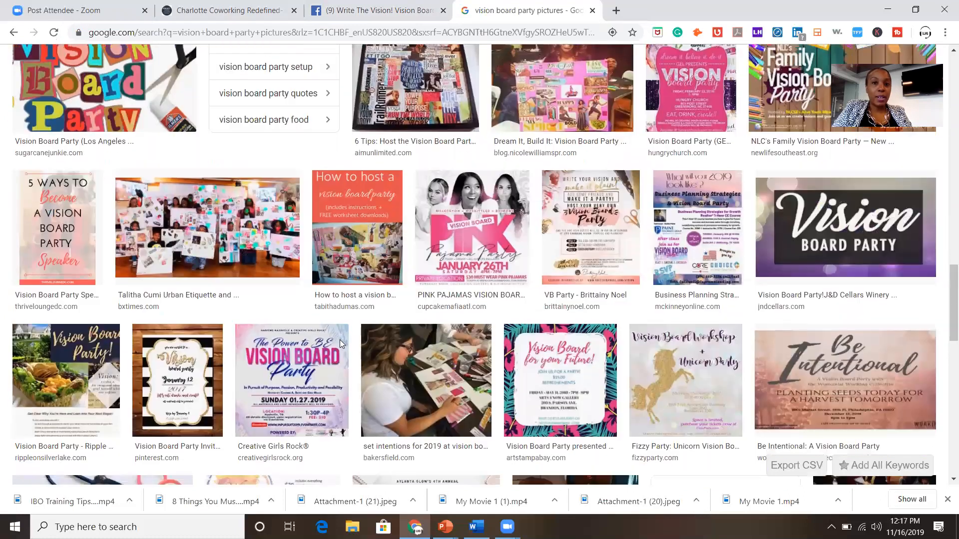
{"action": "scroll", "coordinate": [340, 344], "scroll_direction": "up", "scroll_amount": 1}
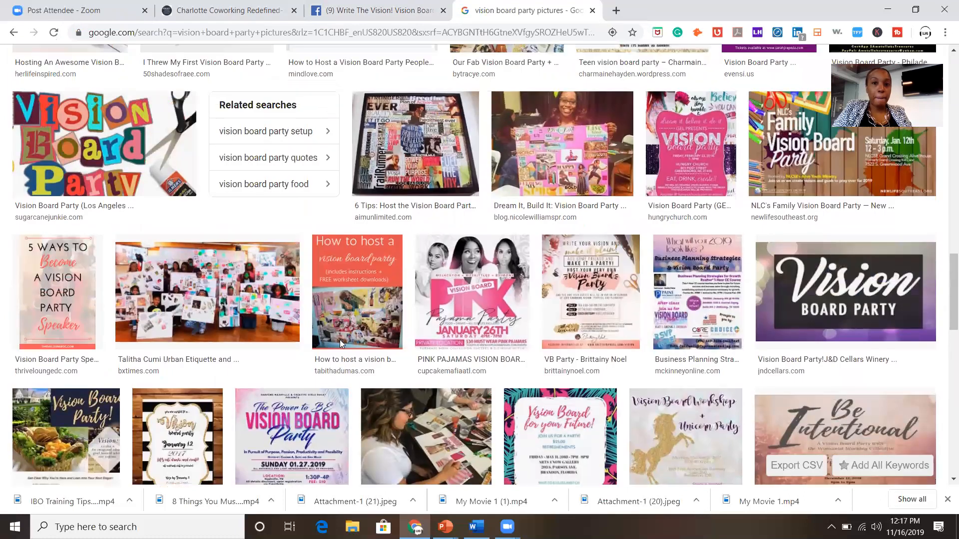
{"action": "left_click", "coordinate": [341, 4]}
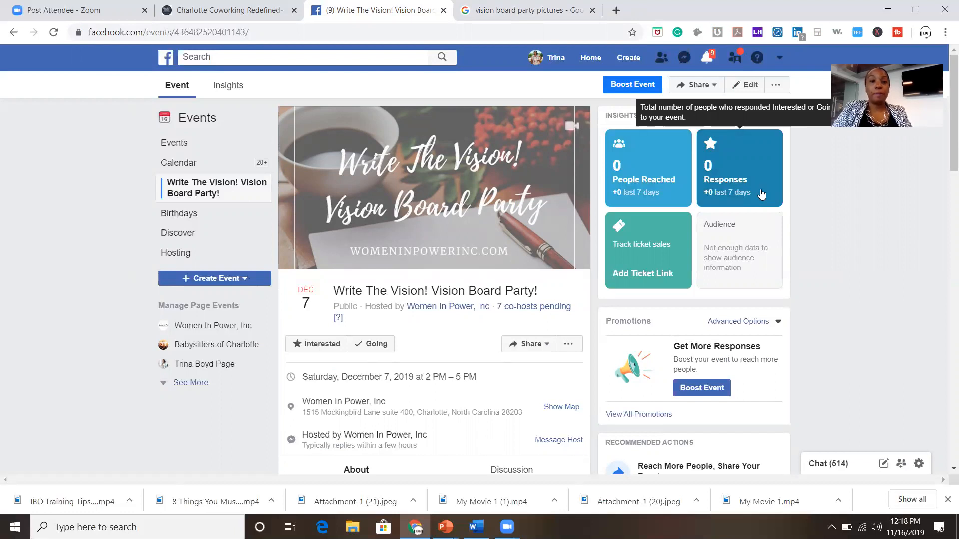
Mark yourself as Going to the Write The Vision! Vision Board Party event.
{"action": "left_click", "coordinate": [362, 345]}
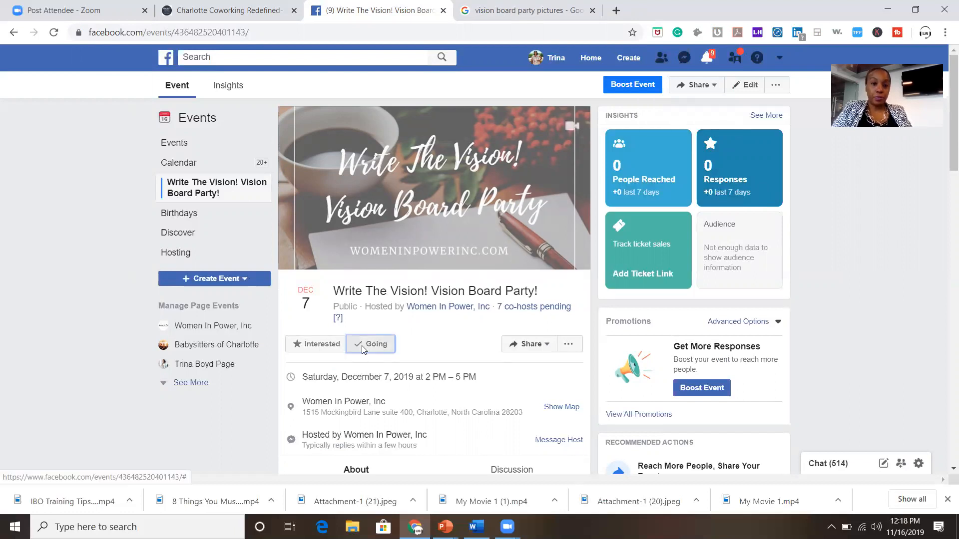